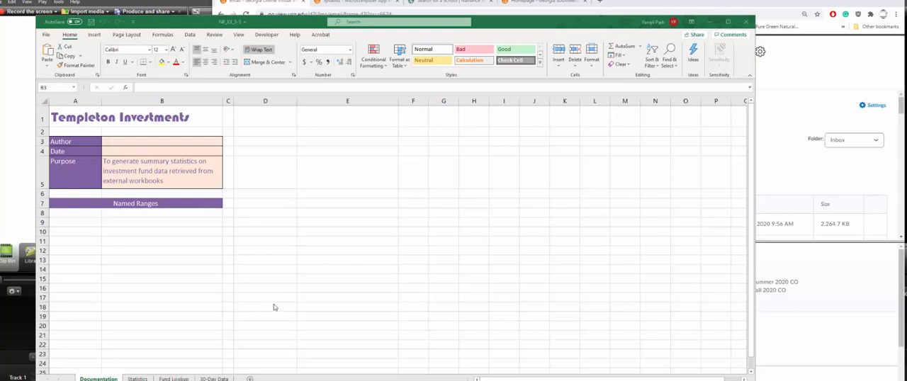
- Save a copy of the workbook in the Case2 folder as NP_EX_5-5_Temppleton
click(45, 37)
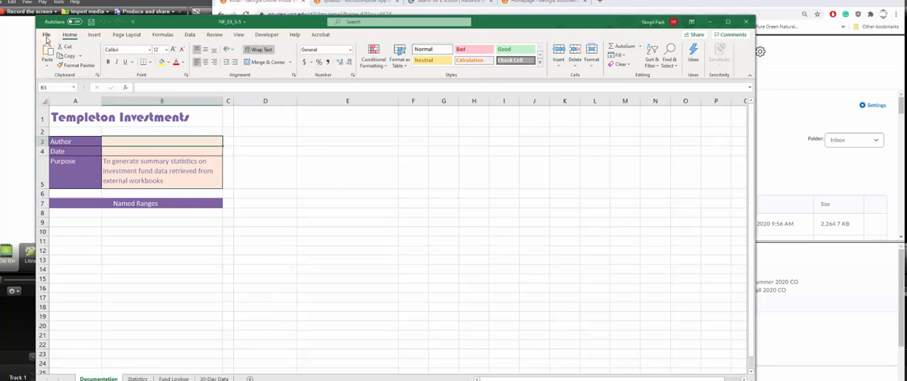
click(46, 37)
click(61, 140)
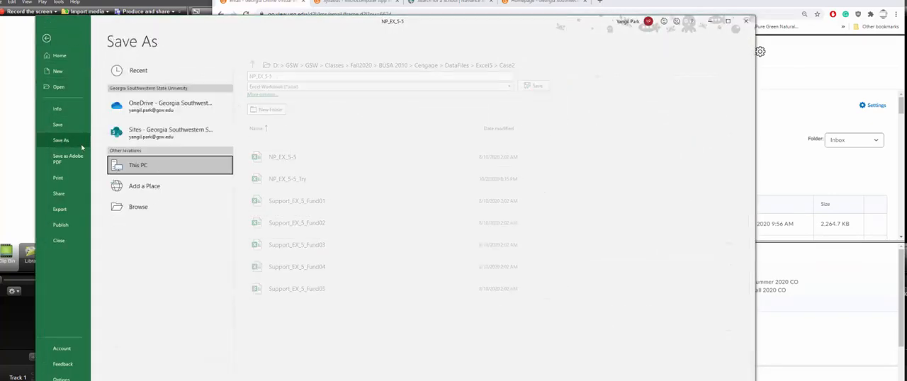
double_click(192, 173)
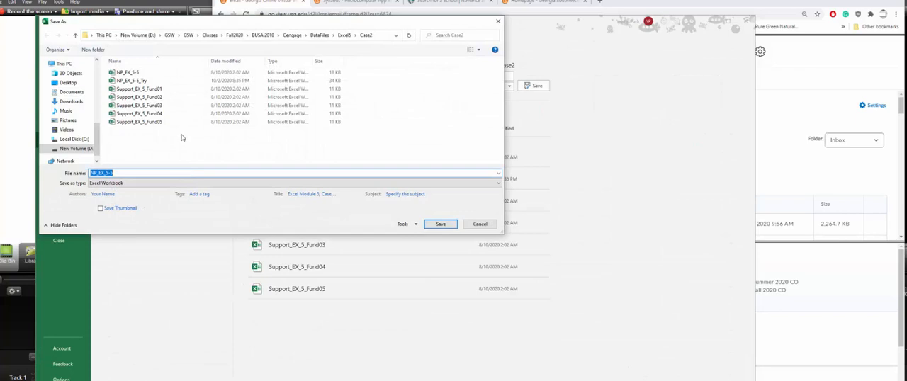
click(127, 172)
text(_T)
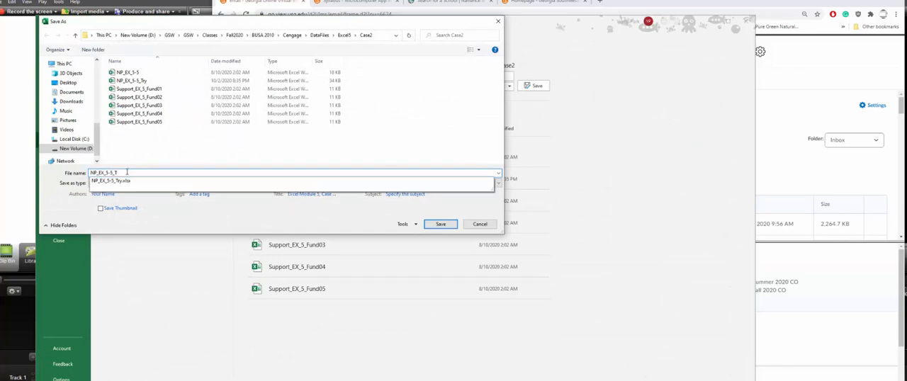
text(emp)
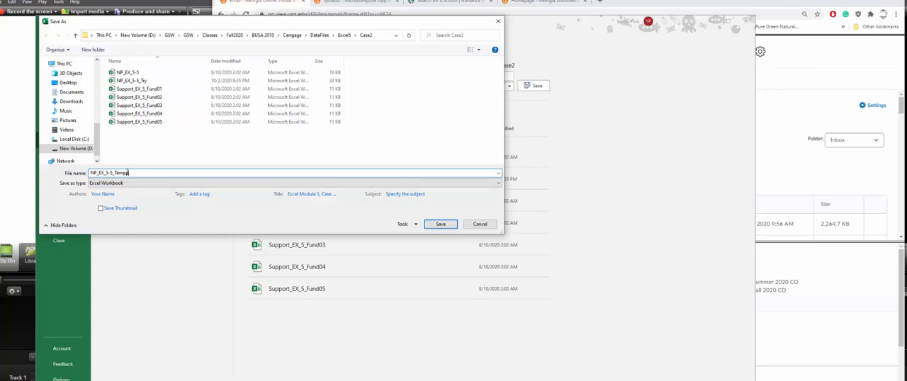
text(leton)
key(Return)
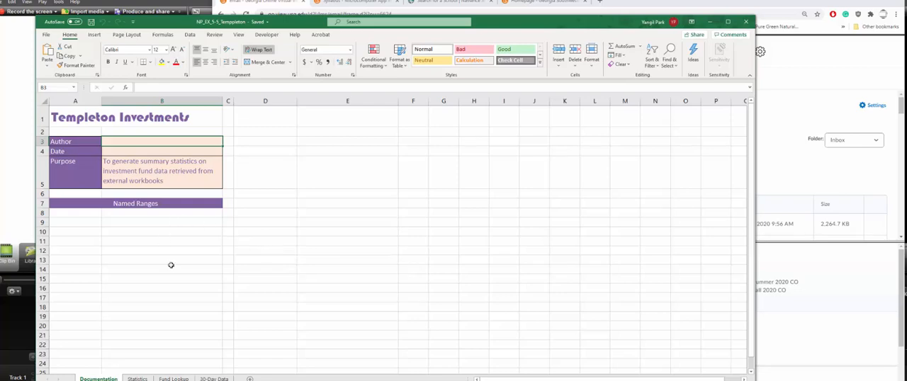
- Show the Fund Lookup sheet, then copy the fund details in E2:P2 of the Support_EX_5_Fund01 workbook
click(173, 378)
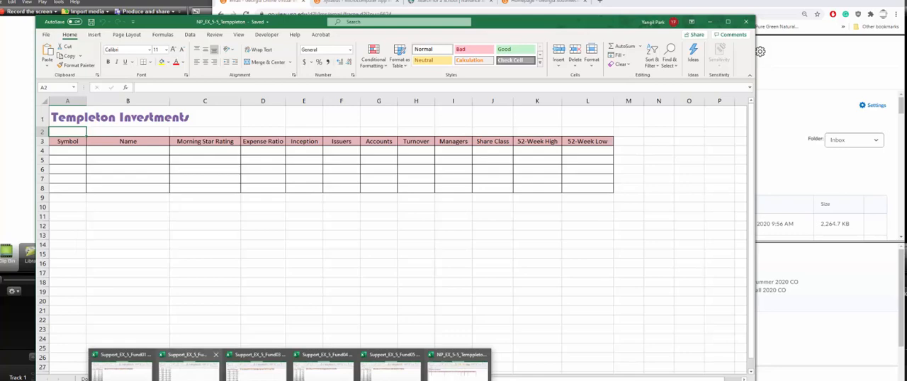
click(119, 367)
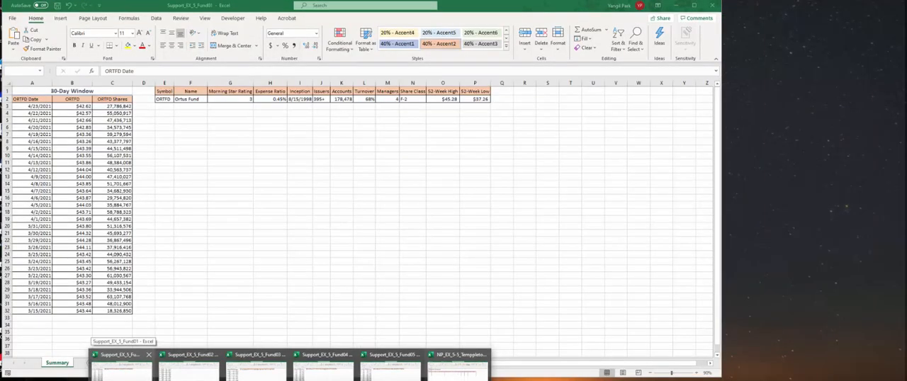
click(121, 368)
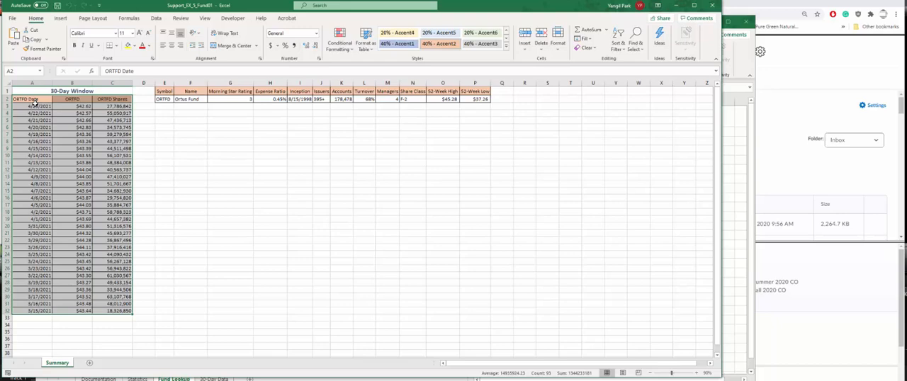
click(165, 99)
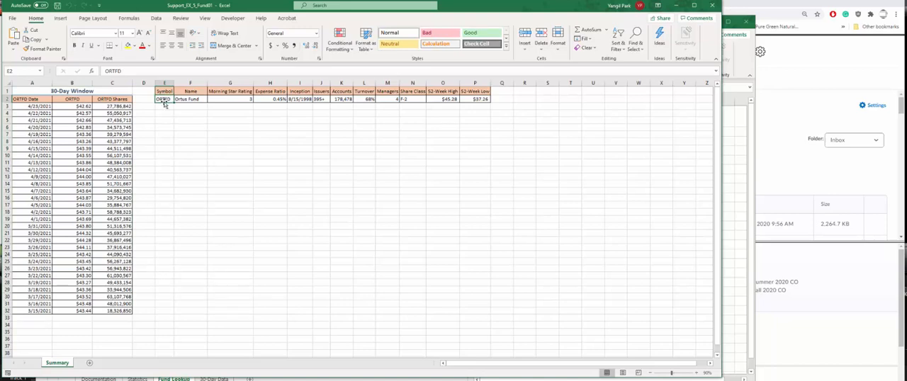
drag(163, 100, 476, 98)
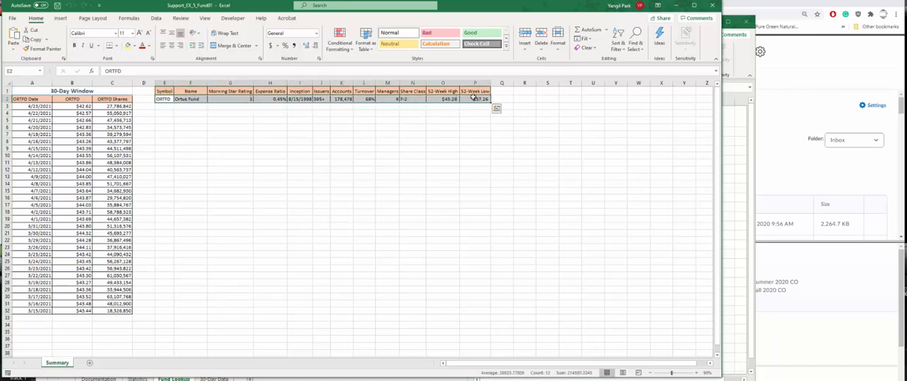
key(ctrl+c)
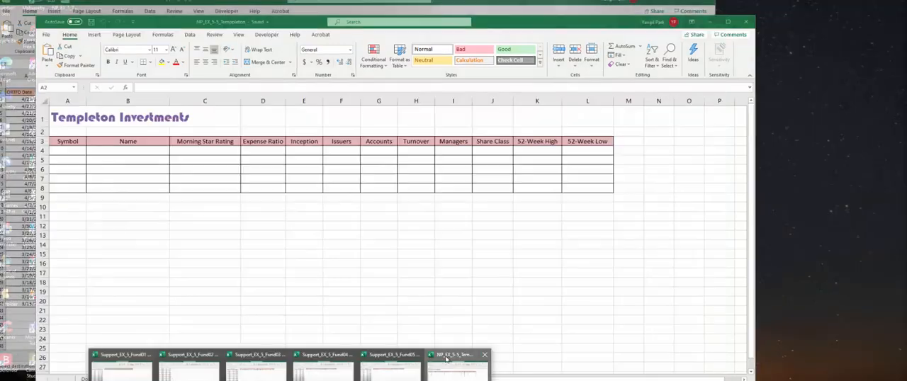
- Paste the copied Fund01 details as links into the Fund Lookup sheet of NP_EX_5-5_Temppleton, starting at A4
click(442, 362)
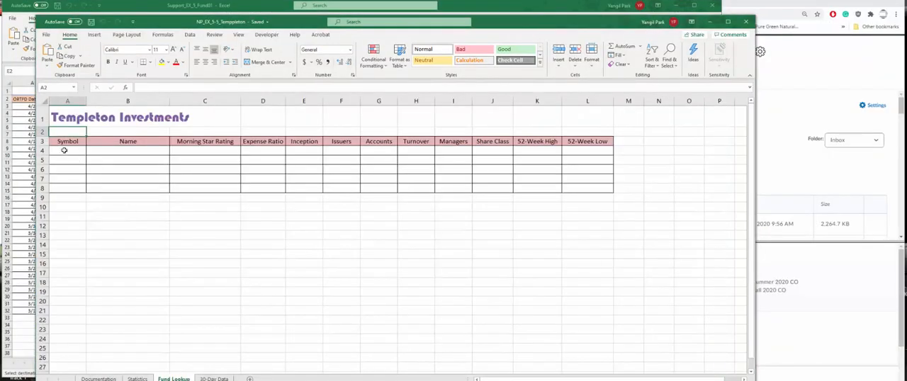
click(64, 150)
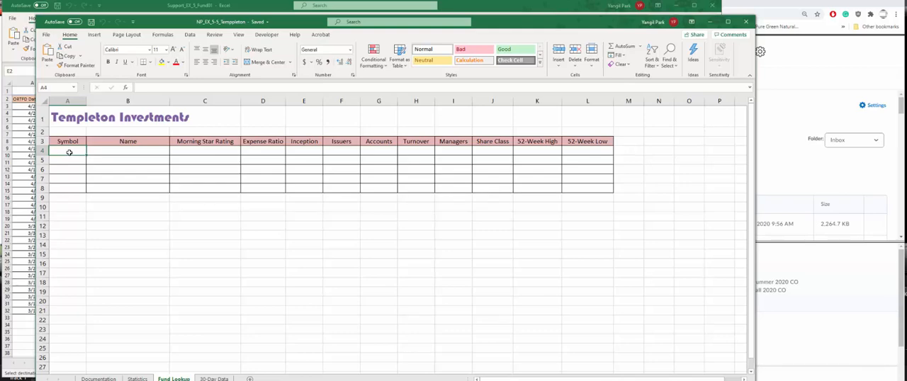
click(47, 64)
click(48, 66)
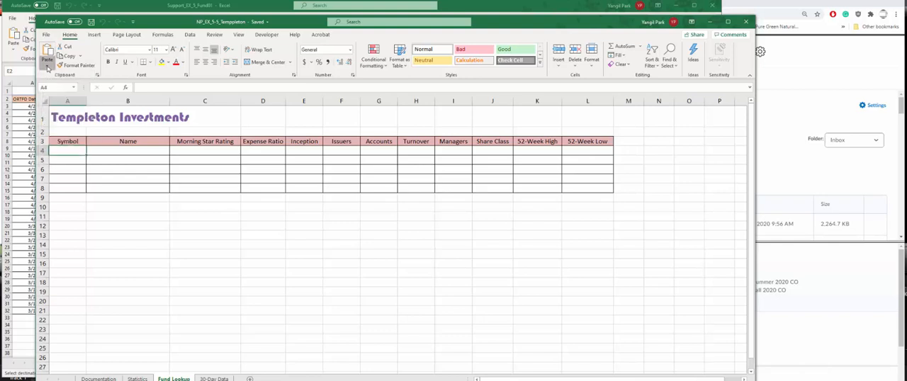
click(47, 67)
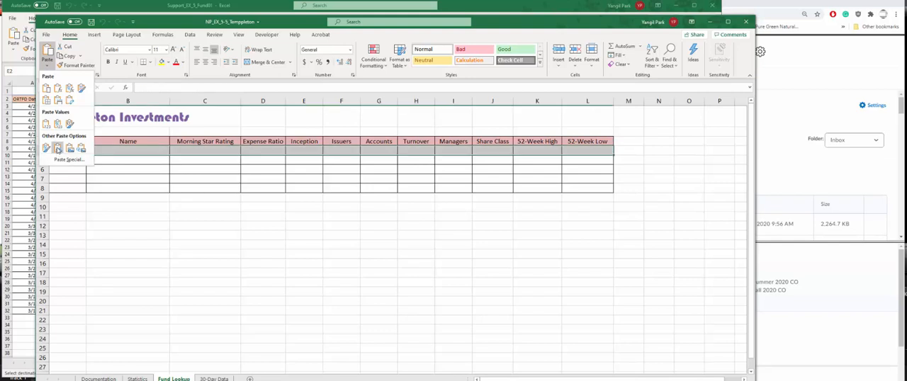
click(57, 151)
click(150, 151)
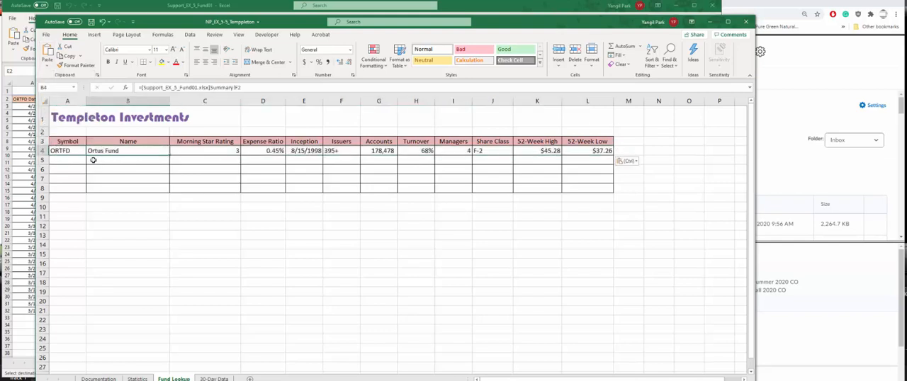
click(65, 152)
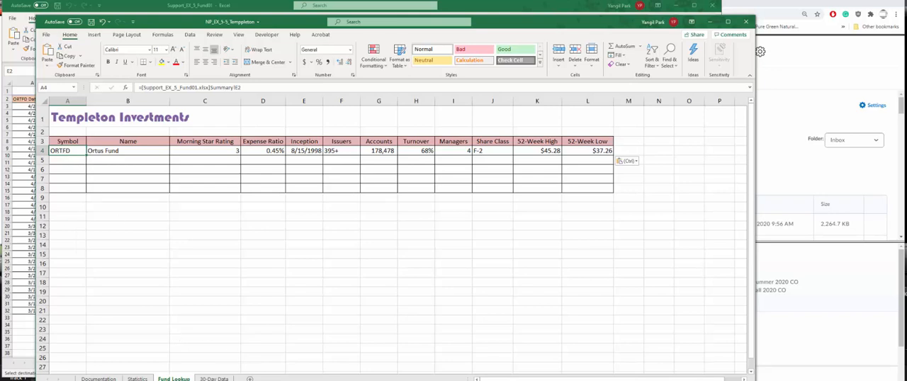
- Copy the fund details in E2:P2 of the Support_EX_5_Fund02 workbook
click(292, 380)
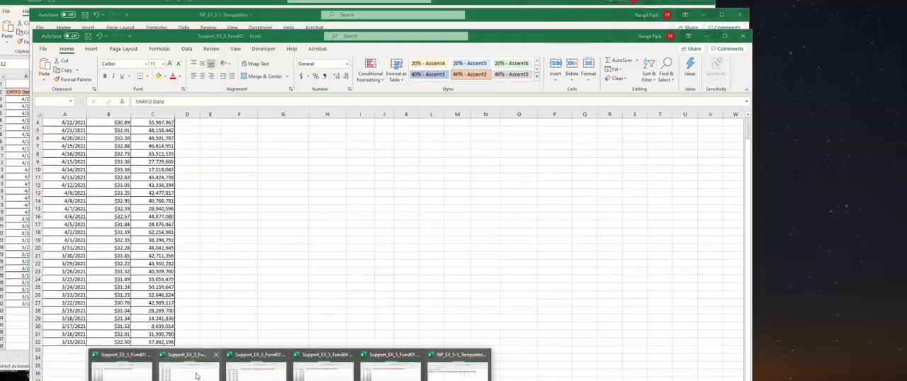
click(197, 374)
scroll(178, 194, up, 1)
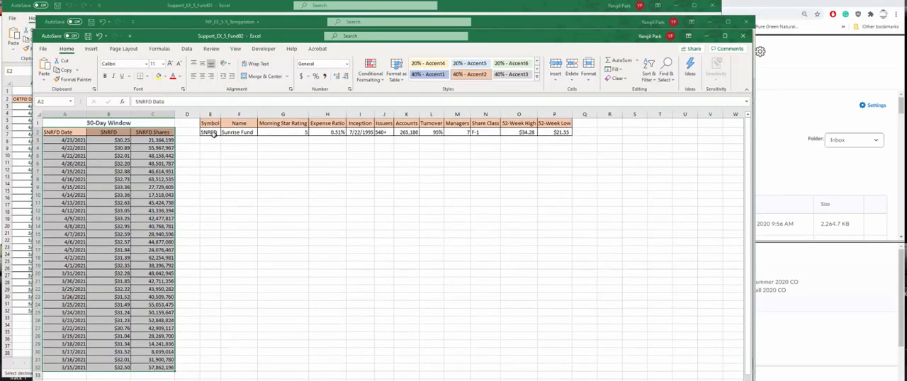
click(208, 132)
drag(207, 132, 544, 139)
key(ctrl+c)
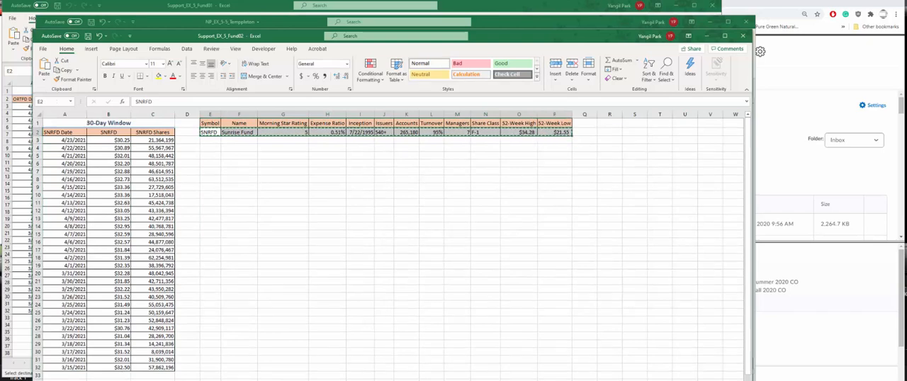
- Paste the copied Fund02 details as links into the Fund Lookup sheet of NP_EX_5-5_Temppleton, starting at A5
mouse_move(309, 378)
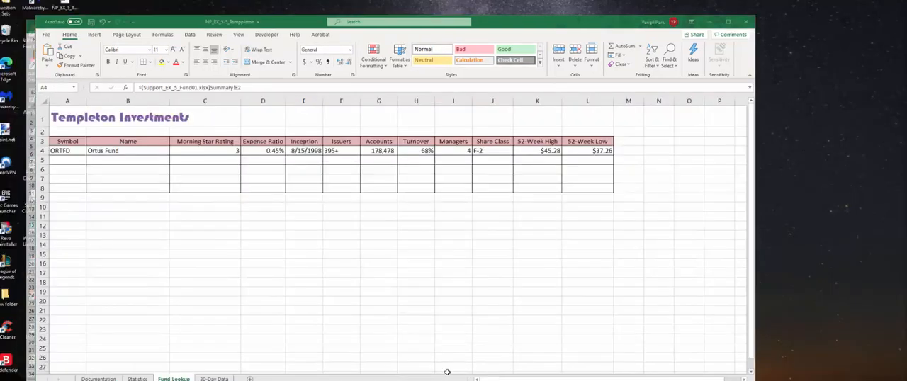
click(457, 368)
click(71, 160)
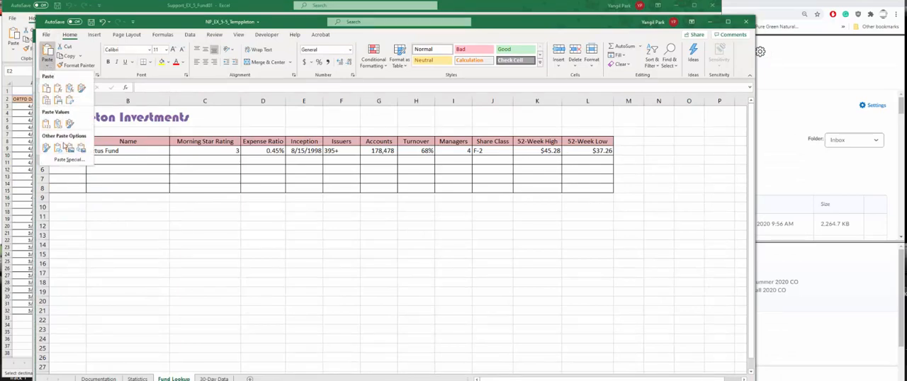
click(59, 148)
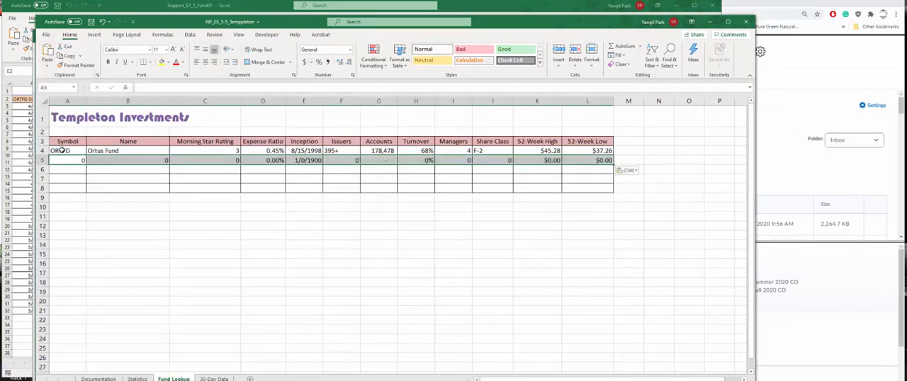
click(140, 172)
click(73, 172)
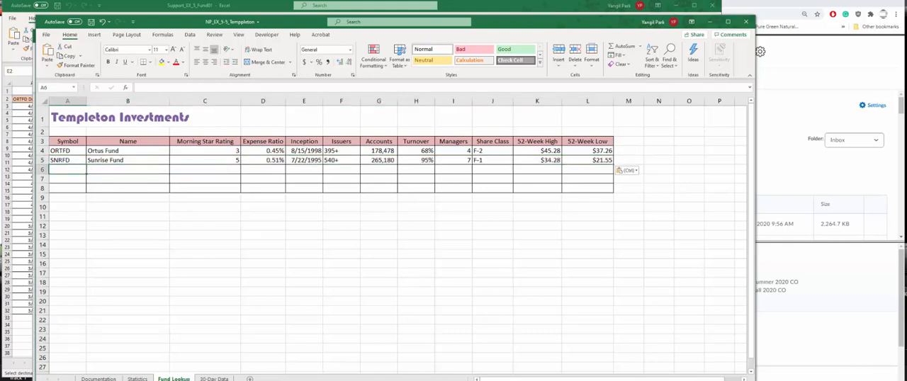
- Copy the fund details in E2:P2 of the Support_EX_5_Fund03 workbook
click(291, 380)
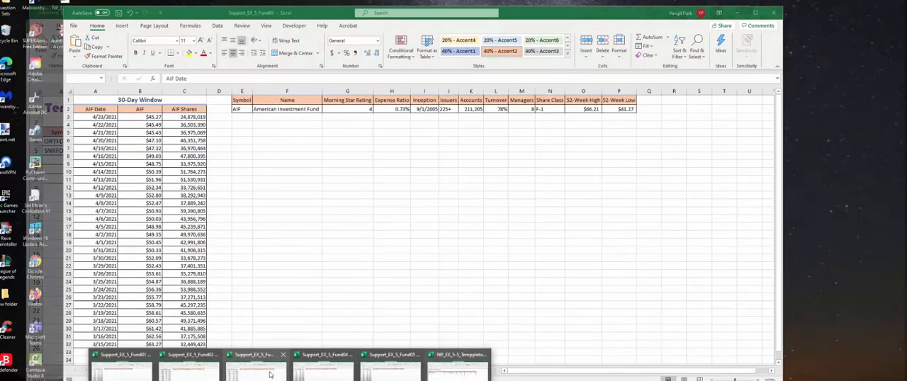
click(272, 374)
click(255, 109)
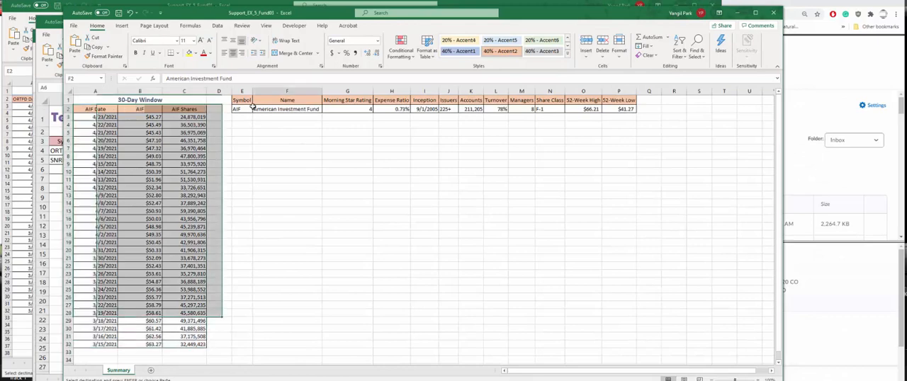
click(242, 109)
drag(241, 109, 619, 108)
key(ctrl+c)
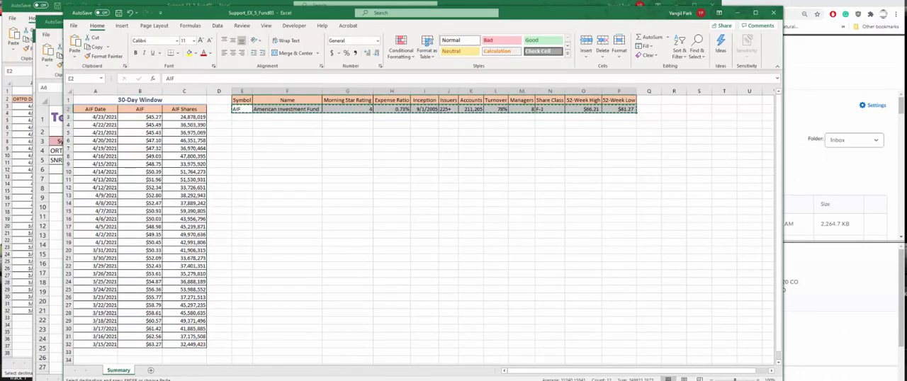
- Paste the copied Fund03 details as links into the Fund Lookup sheet of NP_EX_5-5_Temppleton, starting at A6
mouse_move(314, 380)
click(457, 368)
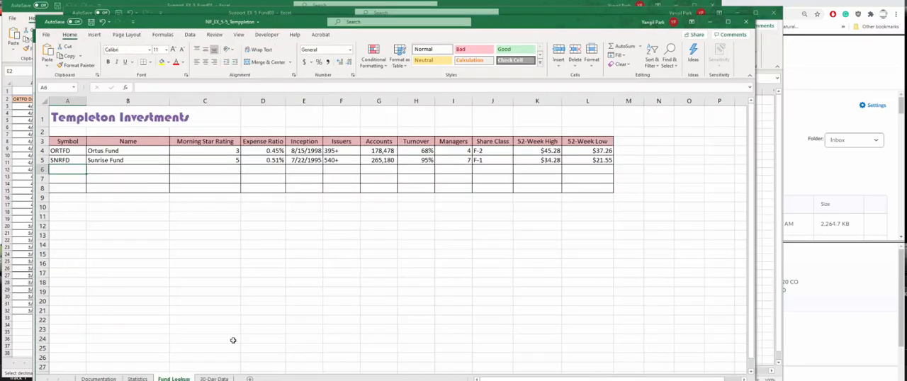
click(47, 67)
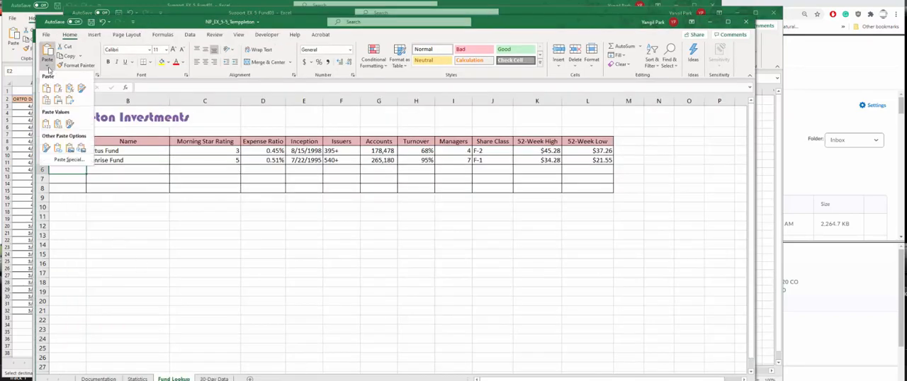
click(59, 148)
click(56, 182)
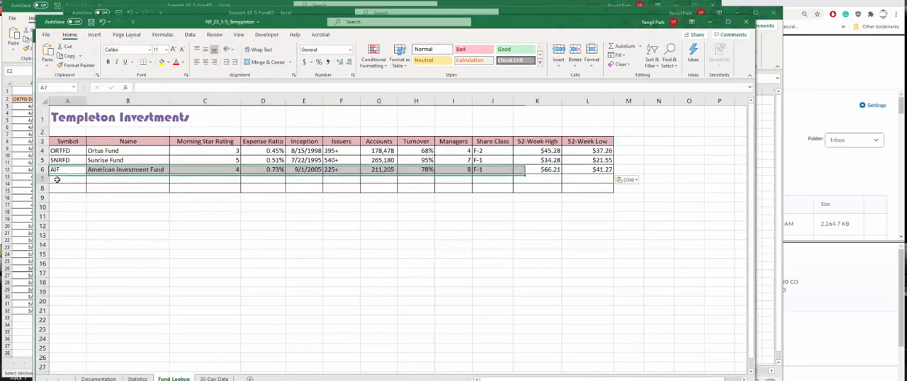
- Copy the fund details in E2:P2 of the Support_EX_5_Fund04 workbook
mouse_move(291, 380)
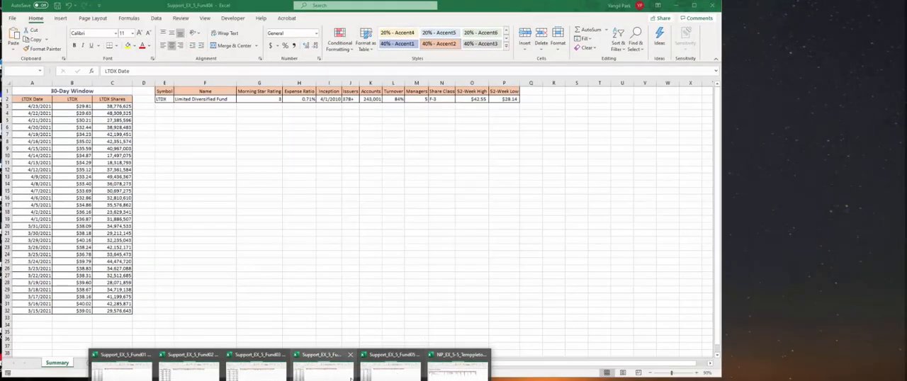
click(324, 368)
click(164, 134)
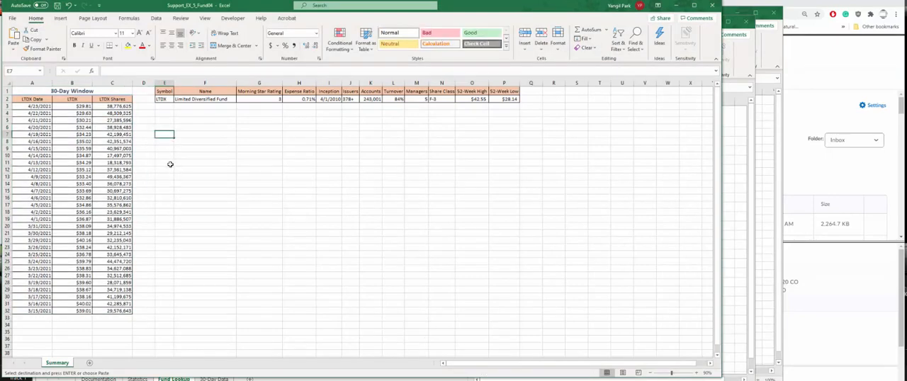
click(172, 99)
drag(173, 99, 501, 99)
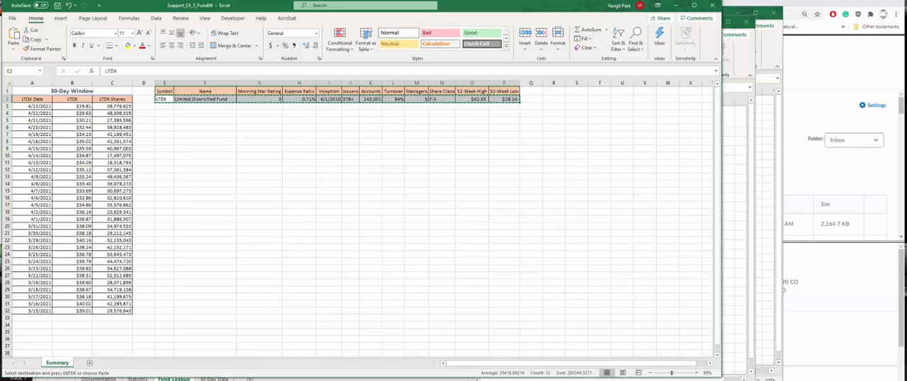
- Paste the copied Fund04 details as links into the Fund Lookup sheet of NP_EX_5-5_Temppleton, starting at A7
mouse_move(370, 379)
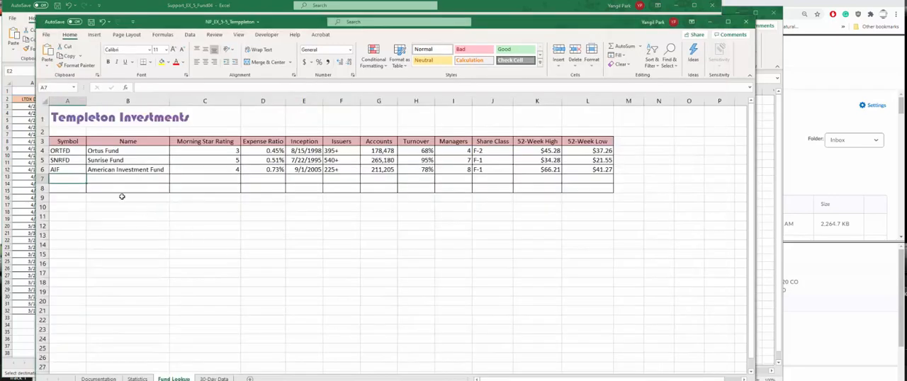
click(457, 370)
click(43, 66)
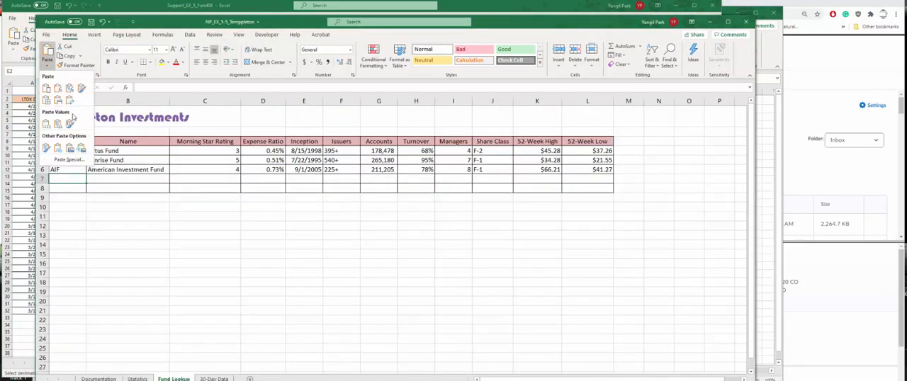
click(61, 152)
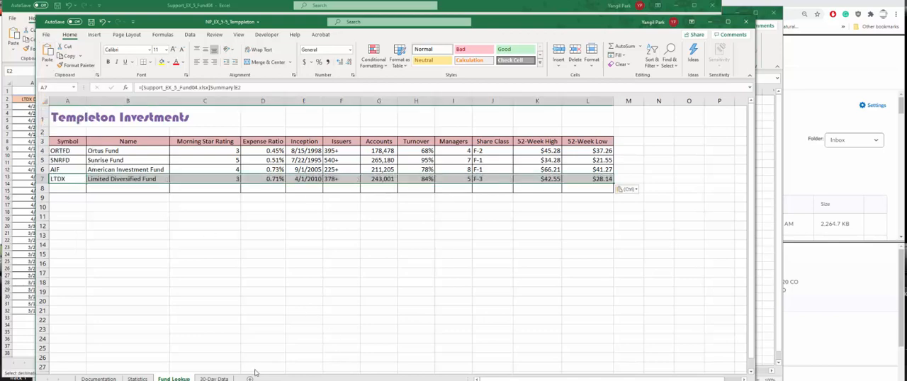
click(69, 190)
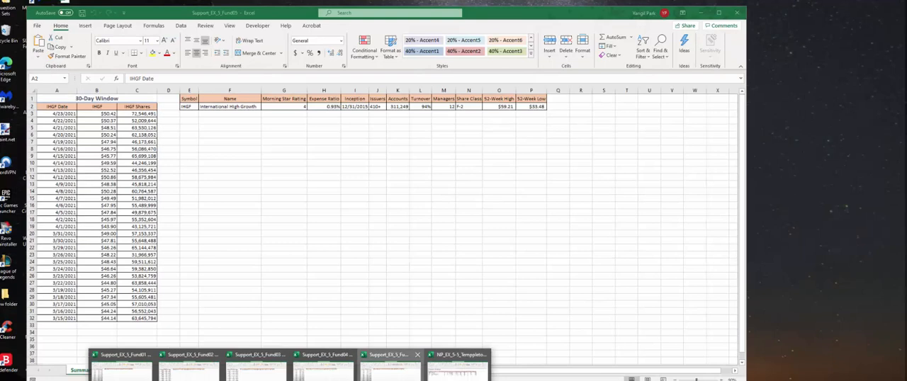
- Paste the copied Fund04 details over E2:P2 of the Support_EX_5_Fund05 workbook
click(391, 368)
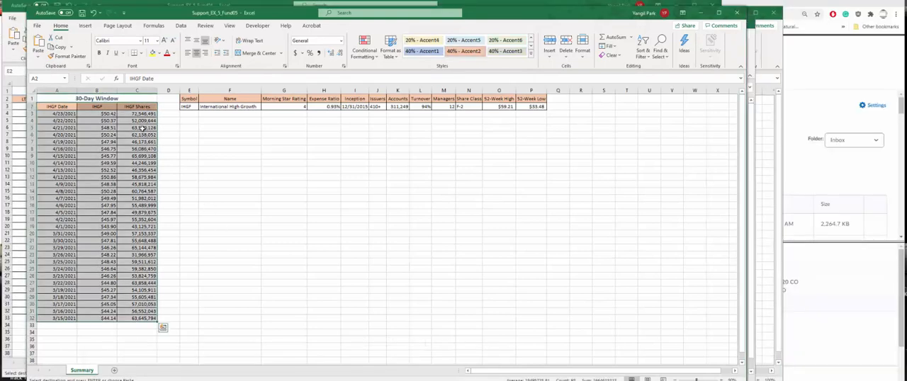
drag(186, 107, 533, 106)
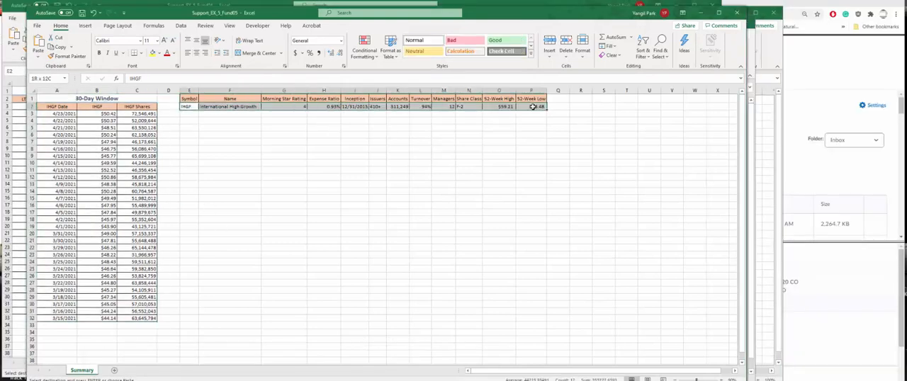
key(ctrl+v)
click(291, 380)
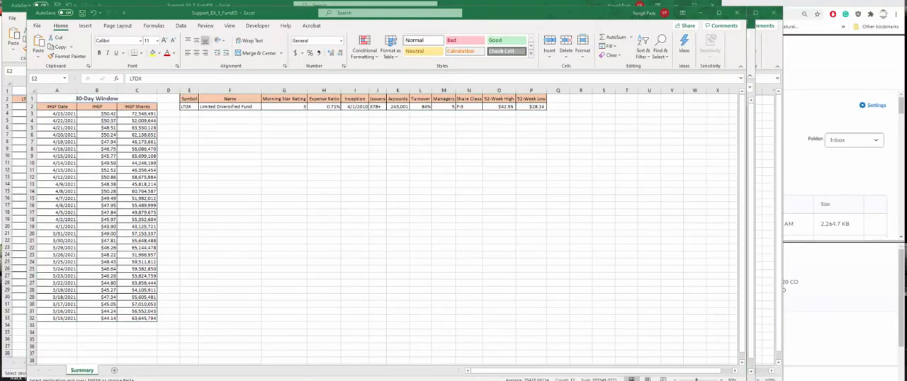
- Paste the copied details as links into the Fund Lookup sheet of NP_EX_5-5_Temppleton, starting at A8, and save the workbook
click(439, 368)
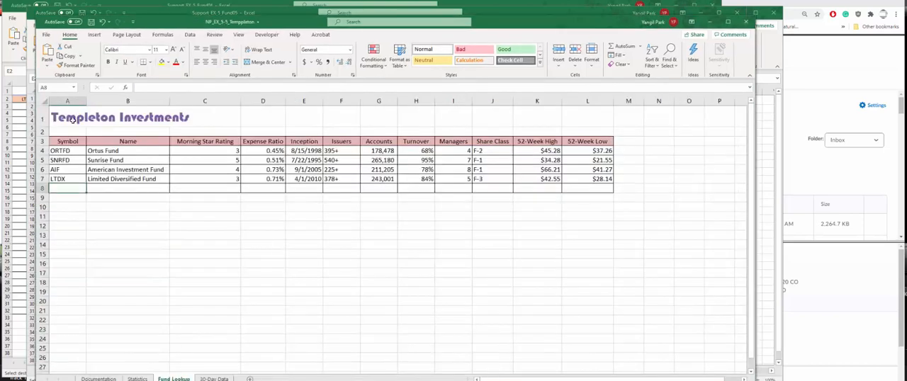
click(47, 62)
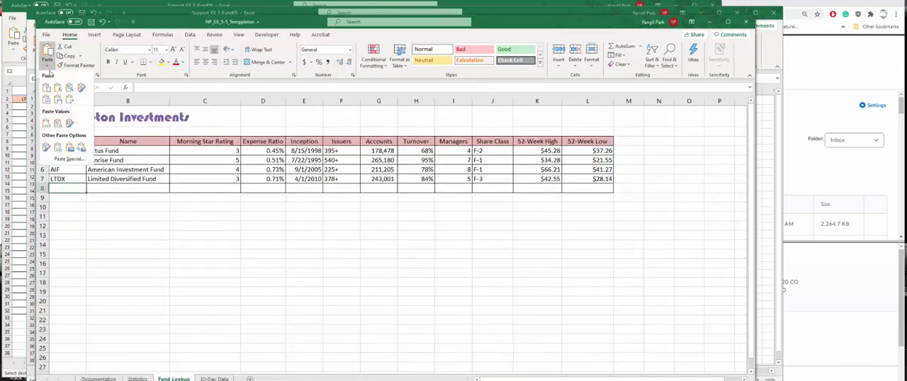
click(58, 148)
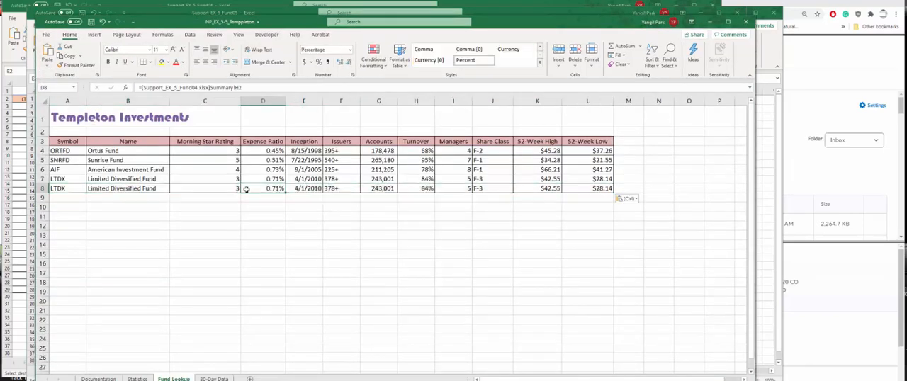
drag(172, 170, 128, 170)
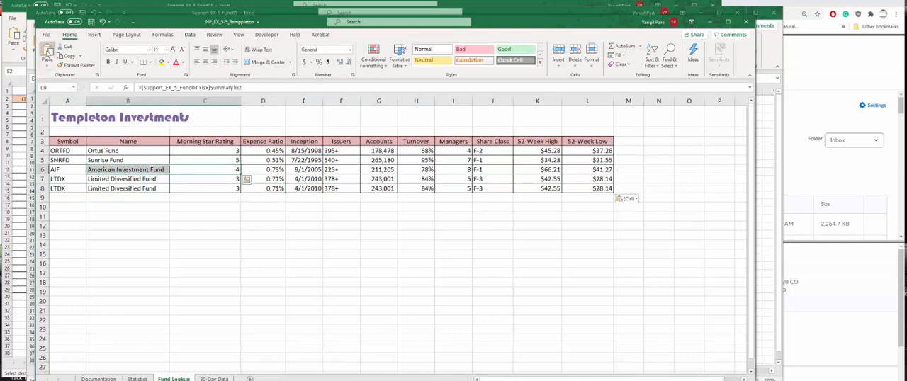
click(91, 22)
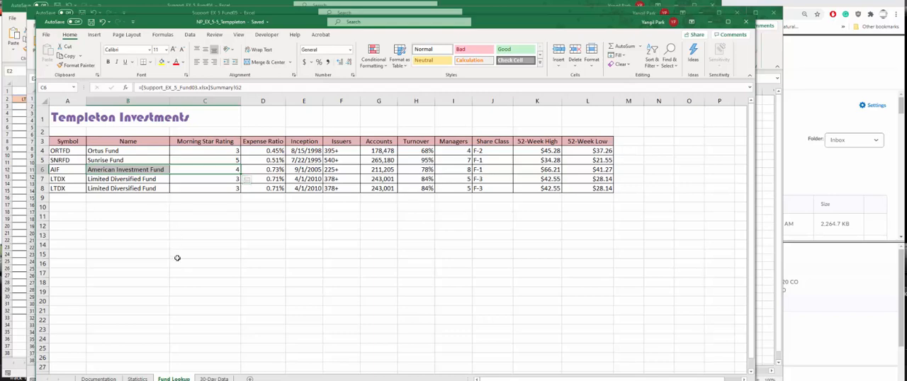
- Define the name FUND_LOOKUP for the range A3:L8 on the Fund Lookup sheet
click(116, 170)
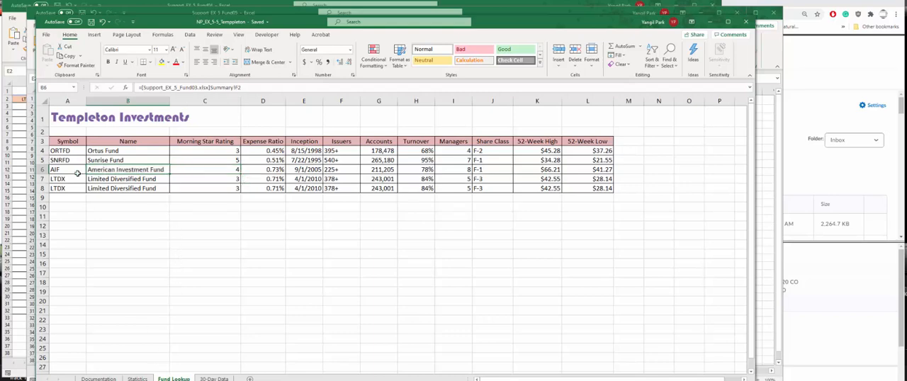
click(74, 172)
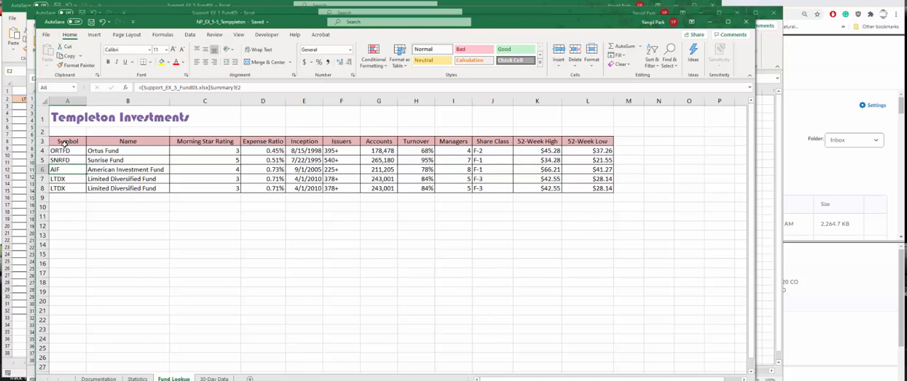
click(63, 141)
drag(64, 141, 598, 190)
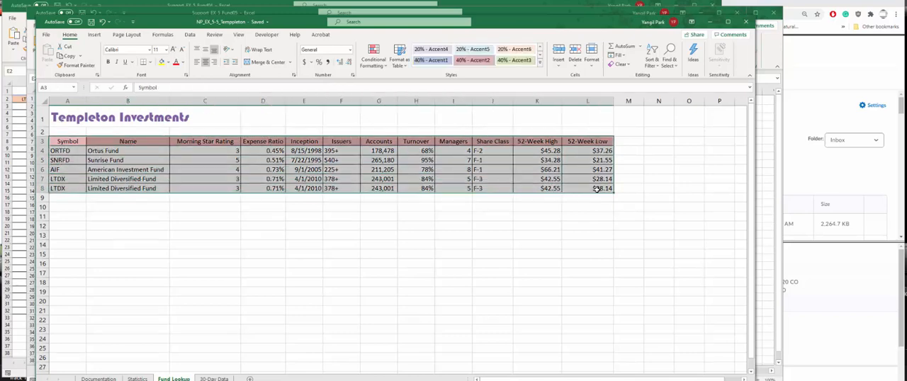
click(55, 87)
text(L)
text(UND)
text(_LOOKUP)
key(Return)
click(145, 199)
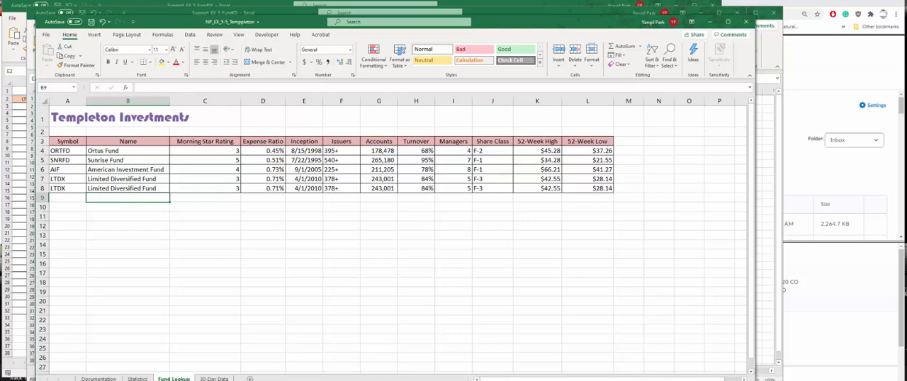
- Copy the 30-day data with its headers in A2:C32 of the Support_EX_5_Fund01 workbook
mouse_move(289, 380)
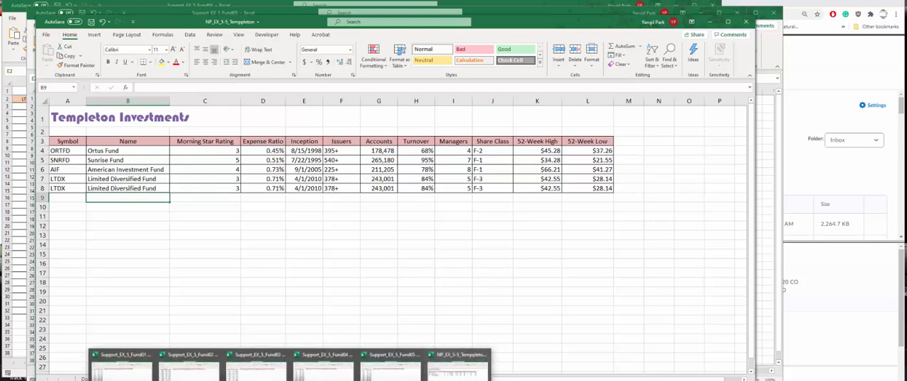
click(138, 374)
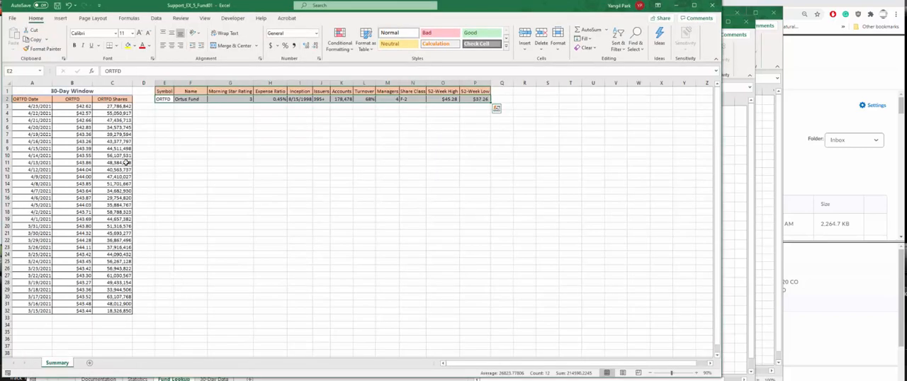
click(22, 99)
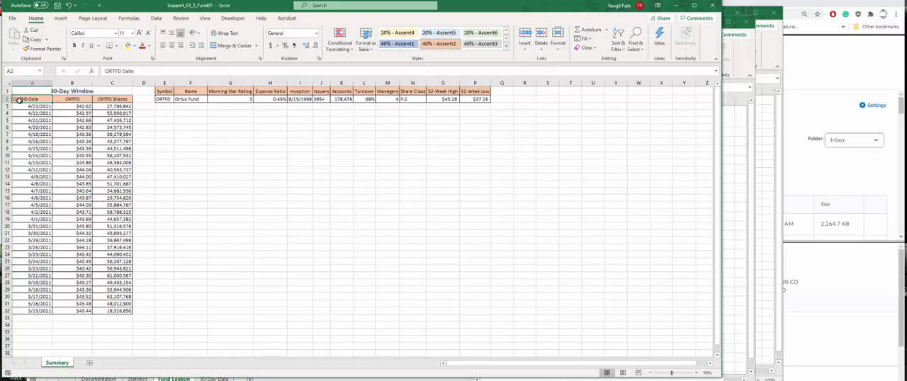
drag(21, 99, 121, 310)
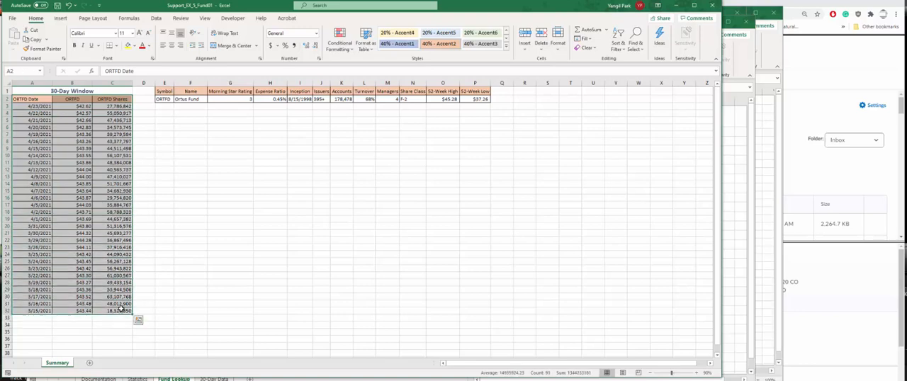
key(ctrl+c)
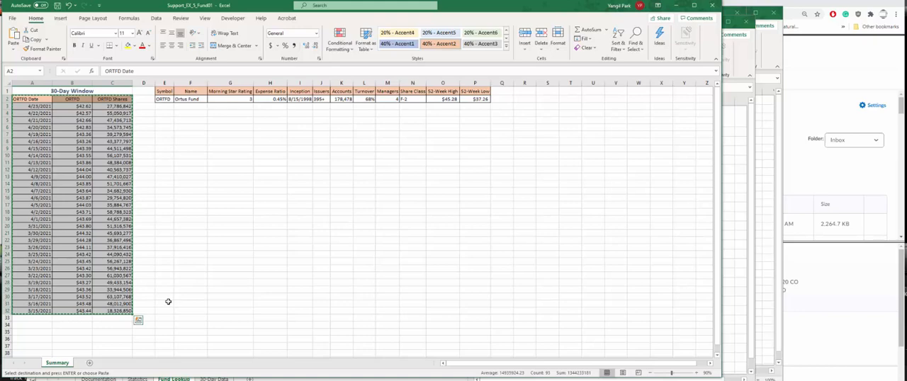
- Paste the copied Fund01 data as links into the 30-Day Data sheet of NP_EX_5-5_Temppleton, starting at A3
click(289, 380)
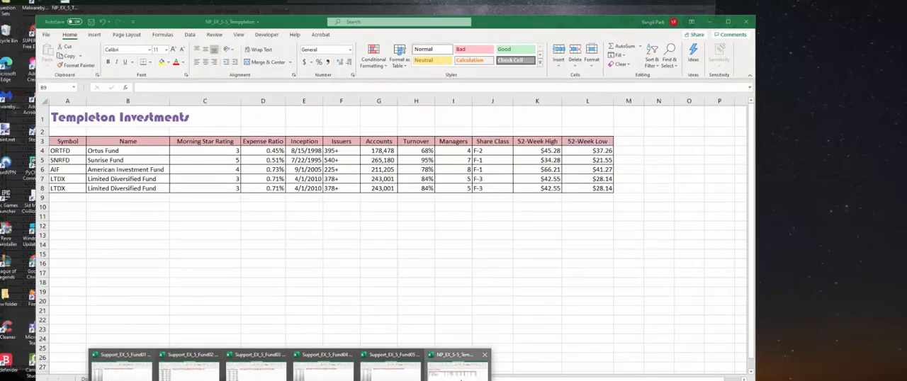
click(457, 372)
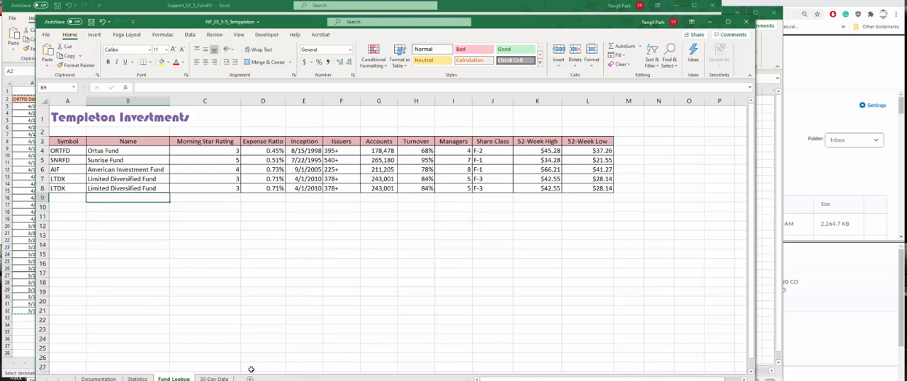
click(213, 378)
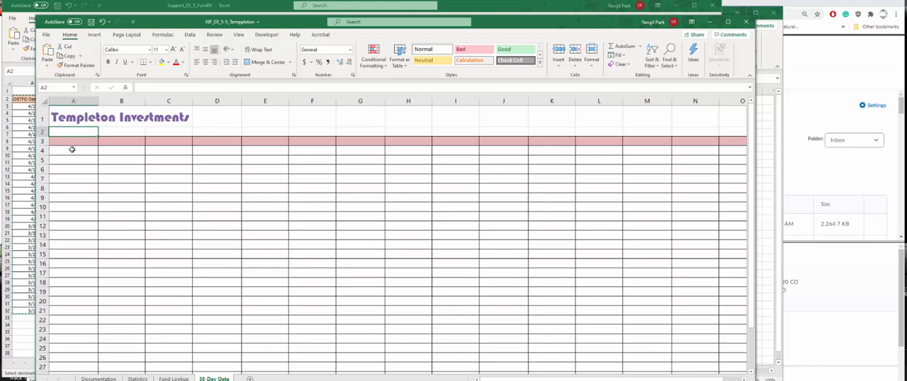
click(70, 144)
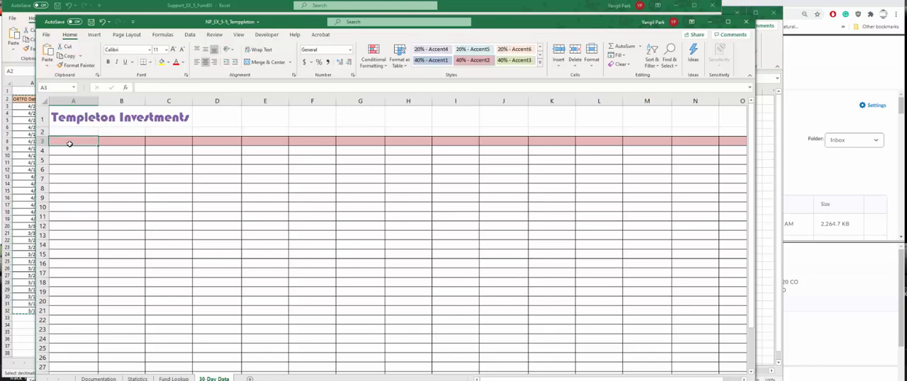
click(48, 63)
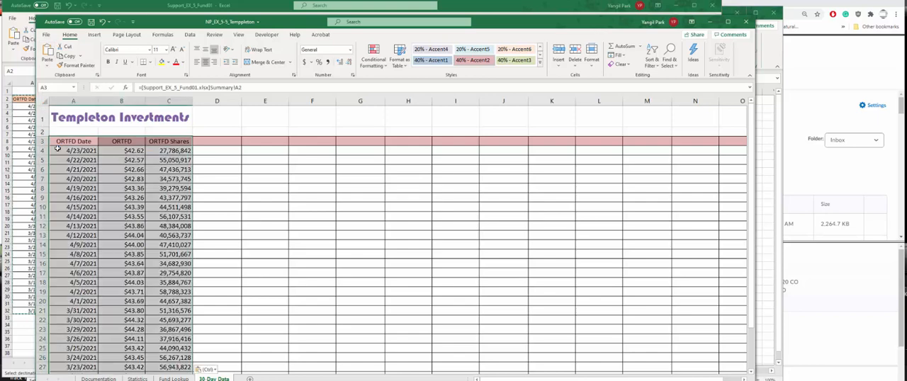
click(57, 148)
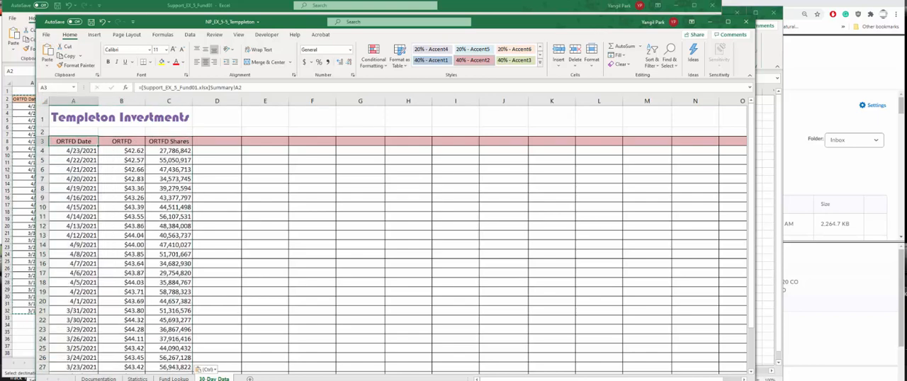
click(212, 139)
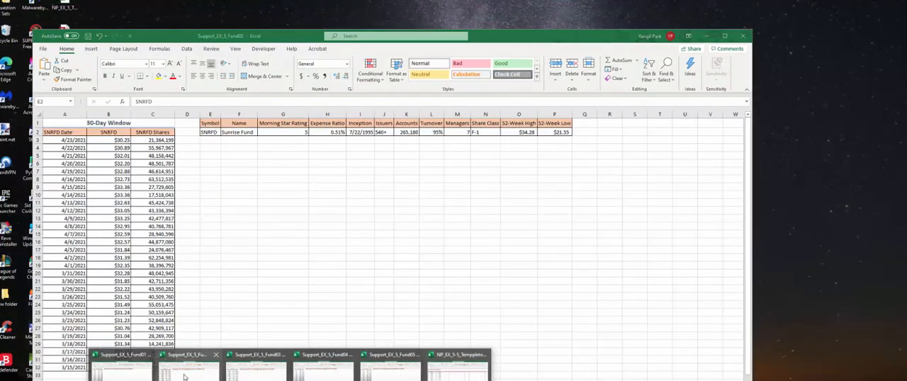
- Copy the 30-day data with its headers in A2:C32 of the Support_EX_5_Fund02 workbook
click(186, 376)
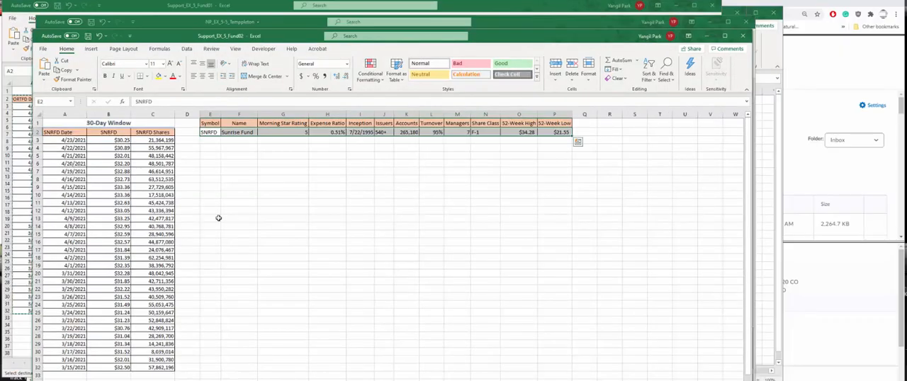
click(141, 177)
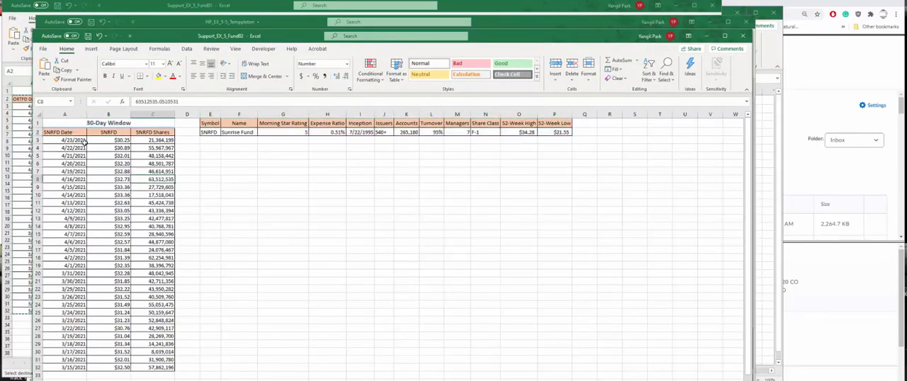
drag(67, 132, 166, 367)
key(ctrl+c)
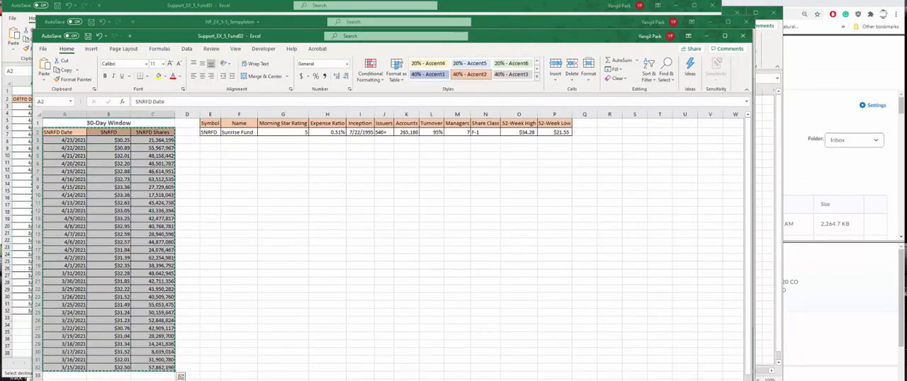
- Paste the copied Fund02 data as links into the 30-Day Data sheet of NP_EX_5-5_Temppleton, starting at D3
click(289, 379)
click(458, 364)
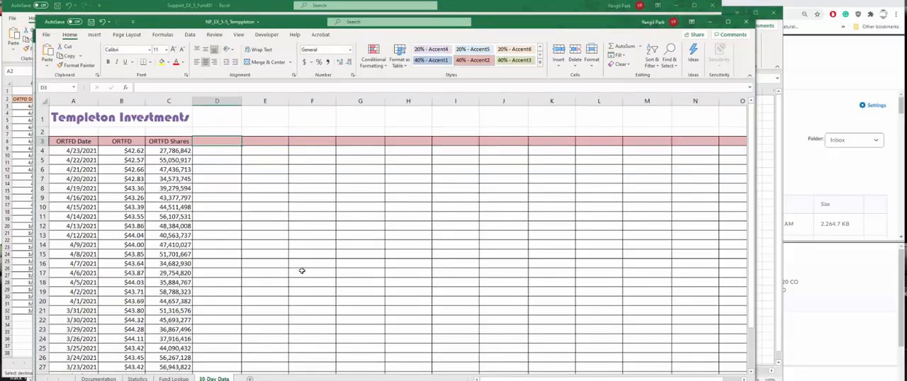
click(47, 61)
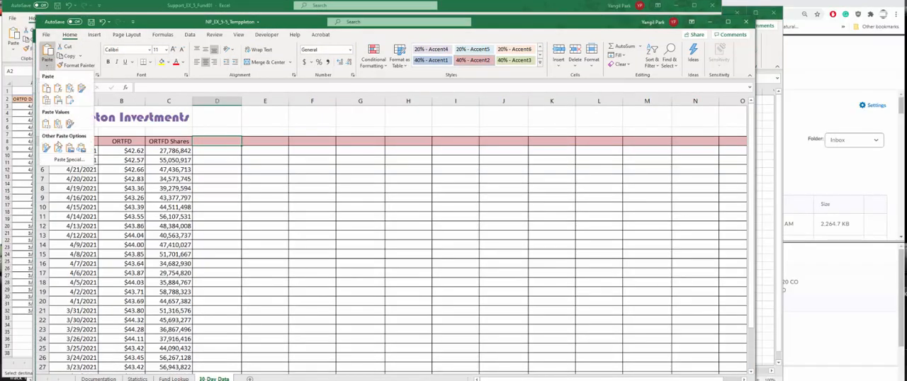
click(58, 147)
click(360, 142)
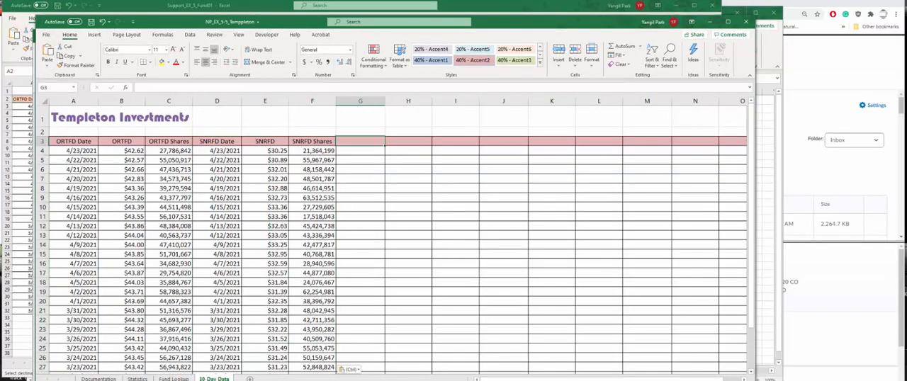
- Copy the 30-day data with its headers in A2:C32 of the Support_EX_5_Fund03 workbook
click(289, 379)
click(255, 365)
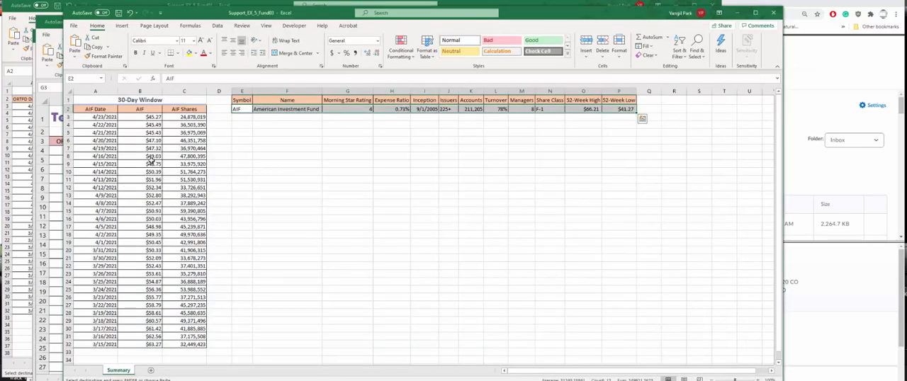
drag(85, 110, 193, 342)
key(ctrl+c)
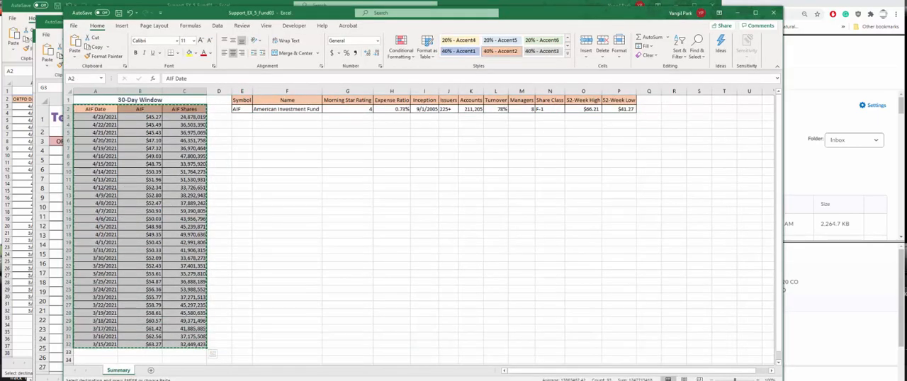
- Paste the copied Fund03 data as links into the 30-Day Data sheet of NP_EX_5-5_Temppleton, starting at G3
click(289, 380)
click(444, 369)
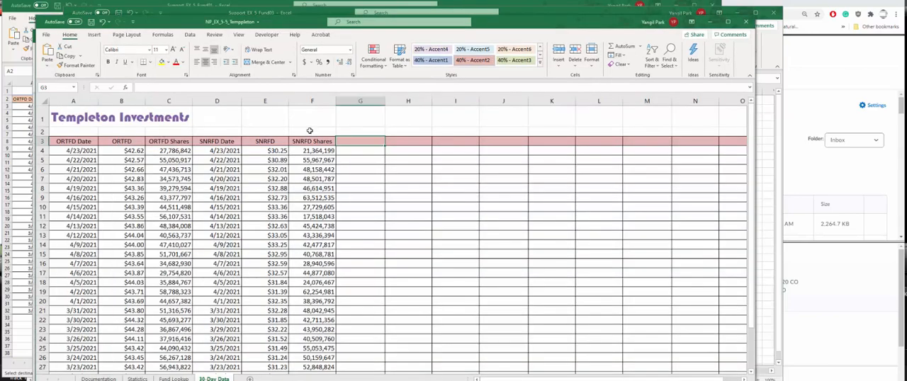
click(48, 64)
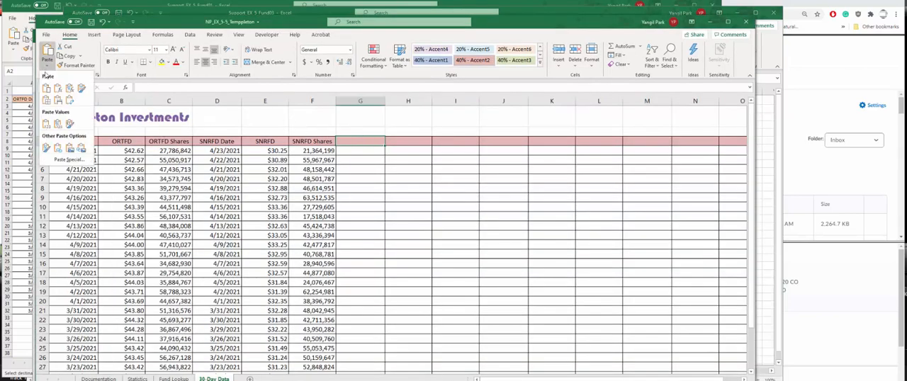
click(62, 155)
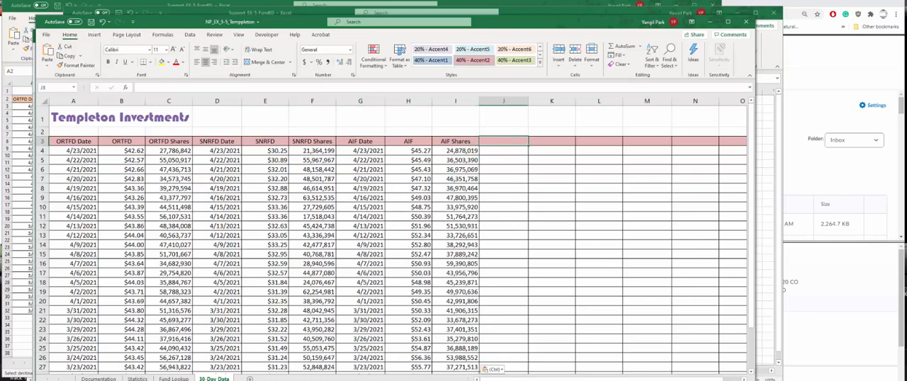
- Copy the 30-day data with its headers in A2:C32 of the Support_EX_5_Fund04 workbook
mouse_move(291, 380)
click(323, 365)
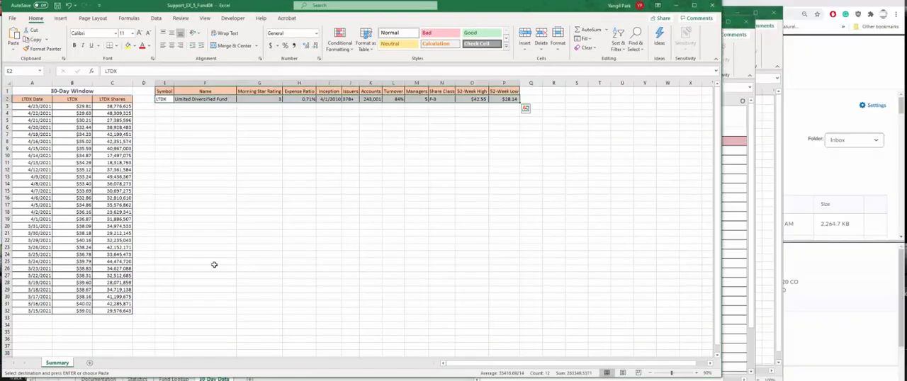
click(36, 100)
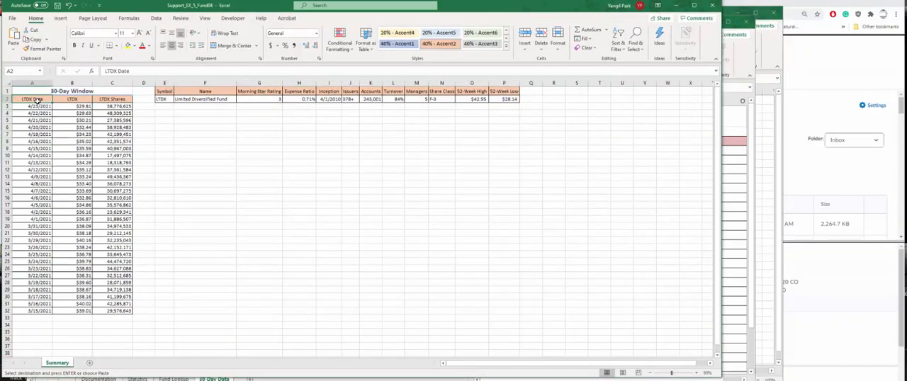
mouse_move(35, 100)
mouse_down()
mouse_move(75, 119)
mouse_move(121, 264)
mouse_move(122, 308)
mouse_up()
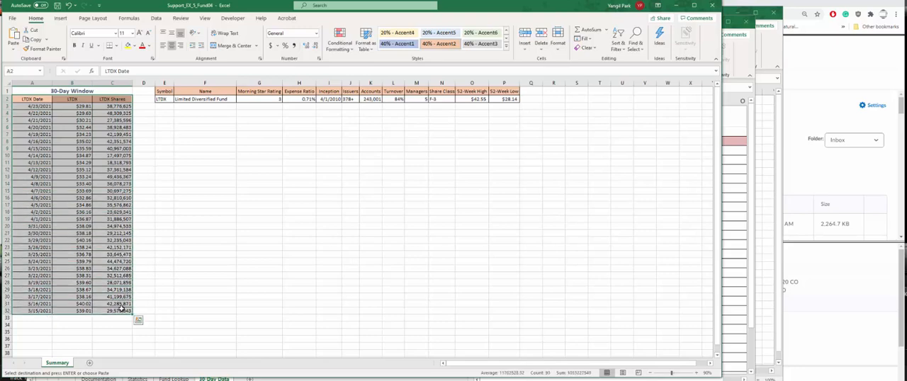
key(ctrl+c)
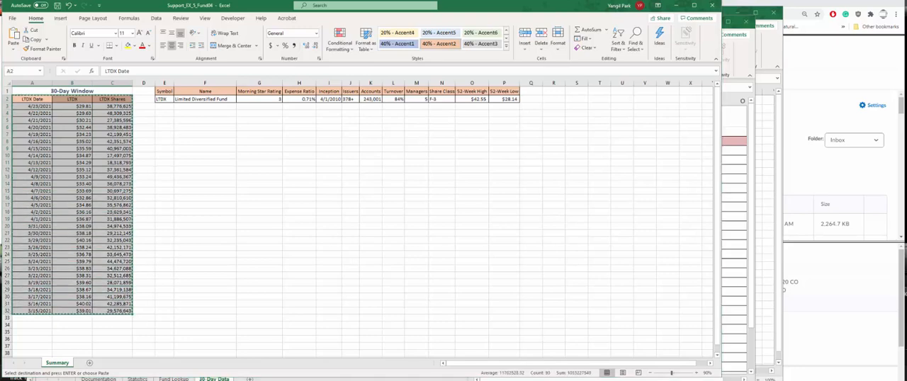
- Paste the copied Fund04 data as links into the 30-Day Data sheet of NP_EX_5-5_Temppleton starting at J3, and select M3
click(291, 380)
click(457, 370)
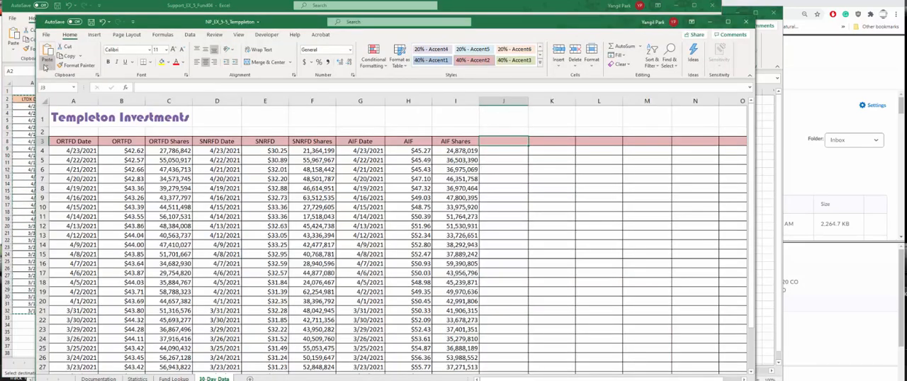
click(45, 65)
click(58, 159)
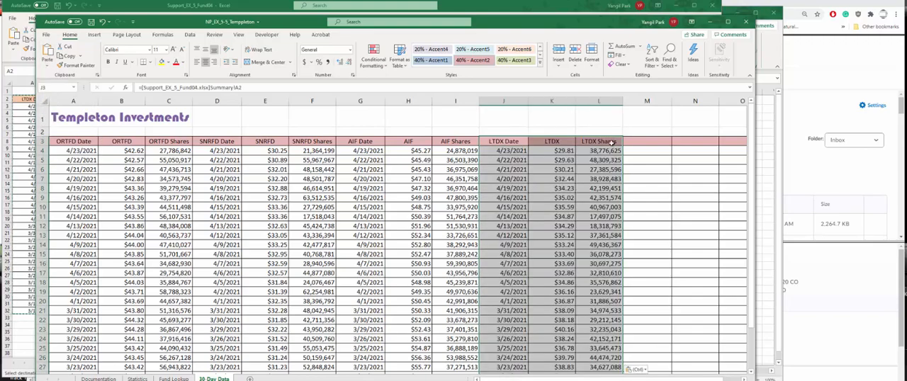
click(660, 140)
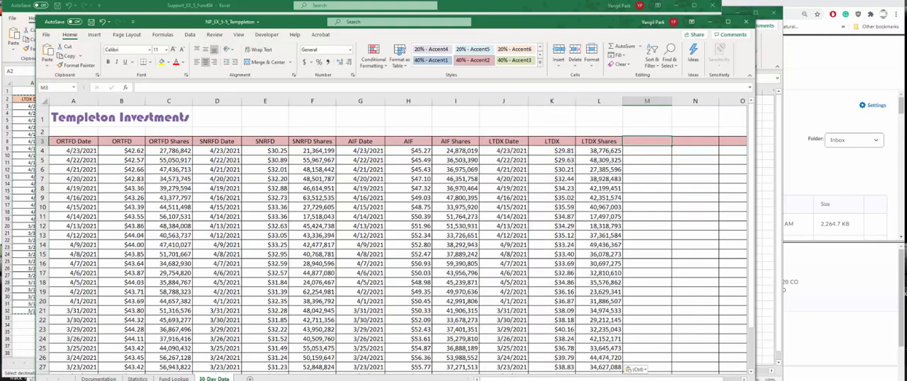
scroll(557, 360, down, 3)
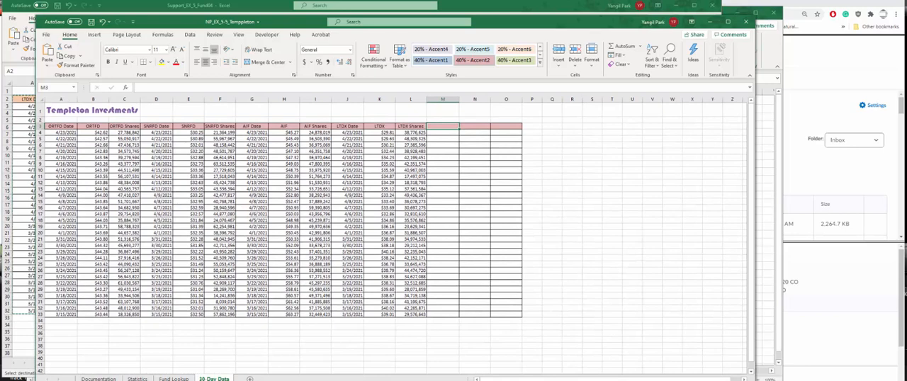
- Copy the 30-day data with its headers in A2:C32 of the Support_EX_5_Fund05 workbook
click(318, 380)
click(410, 367)
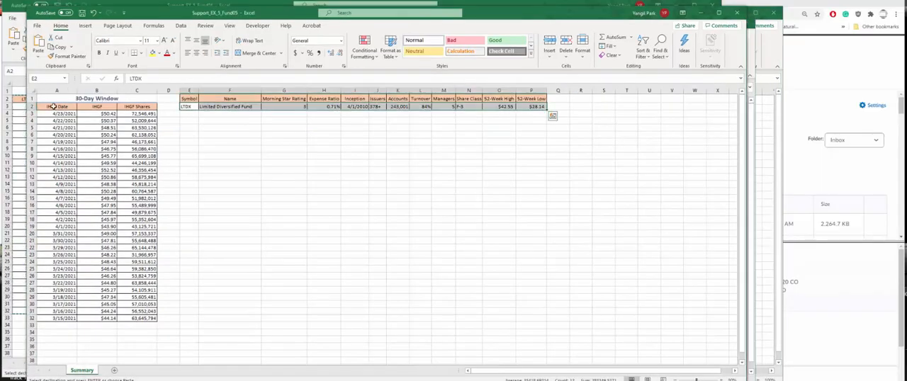
drag(52, 105, 147, 312)
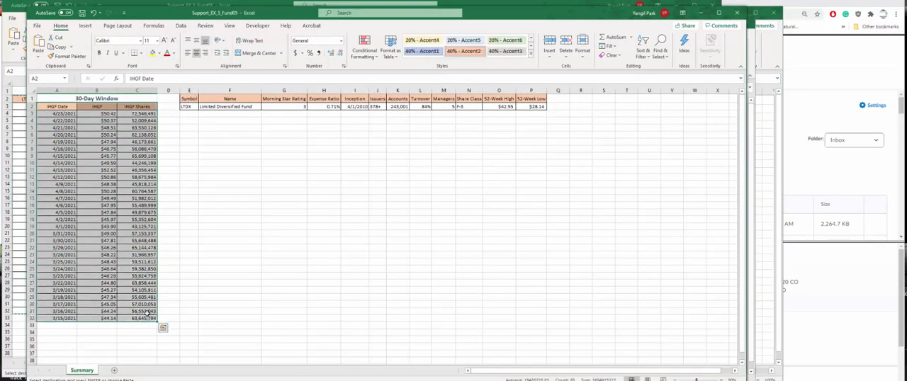
key(ctrl+c)
- Paste the copied Fund05 data as links into the 30-Day Data sheet of NP_EX_5-5_Temppleton, starting at M3
click(290, 380)
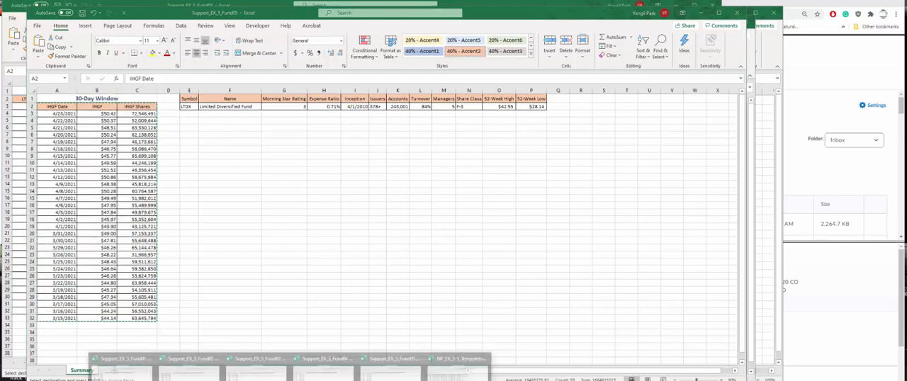
click(457, 365)
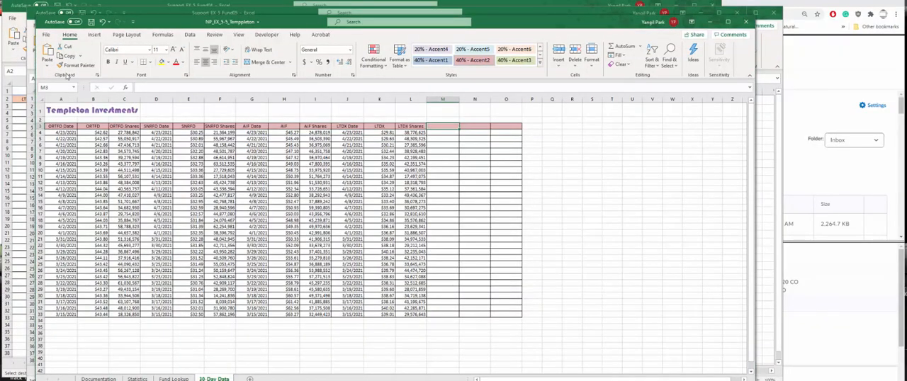
click(47, 63)
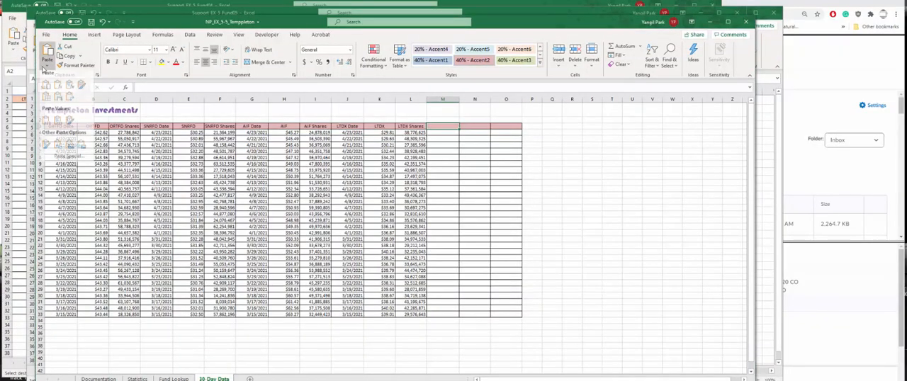
click(54, 149)
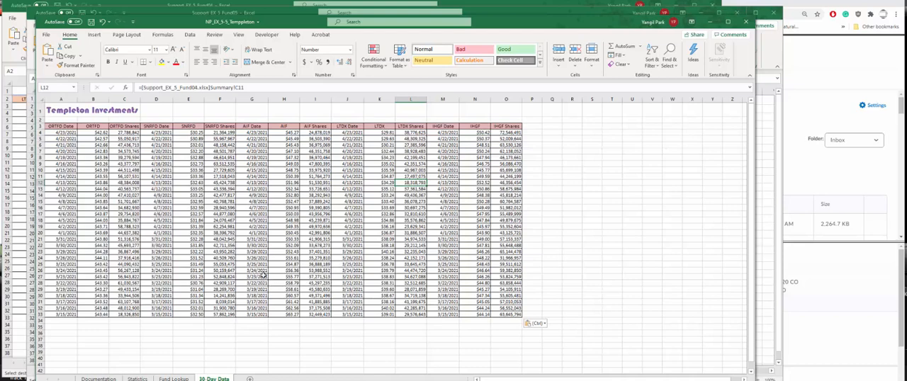
- Create named ranges from the 30-Day Data selection A3:O33, using only the top row as names
click(58, 127)
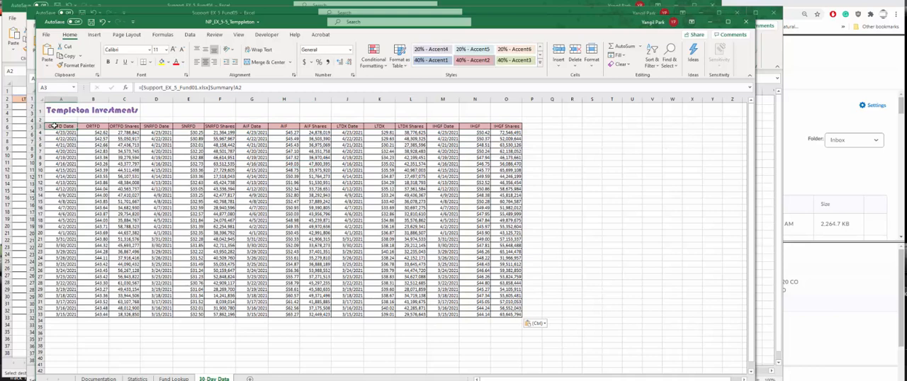
mouse_move(58, 127)
mouse_down()
mouse_move(273, 179)
mouse_move(500, 277)
mouse_move(517, 317)
mouse_up()
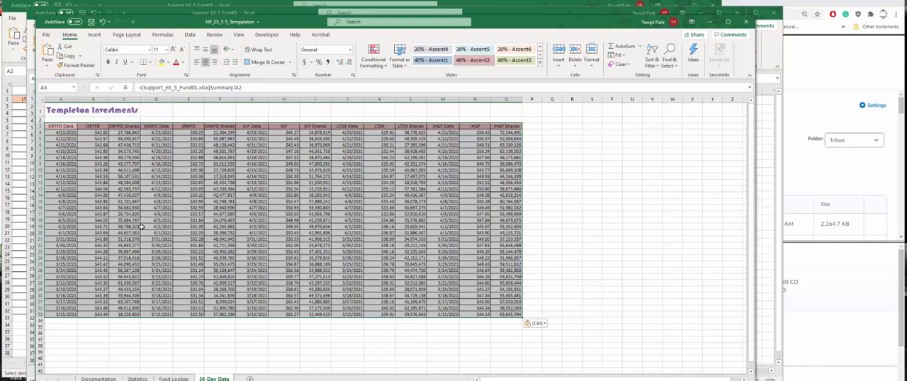
click(162, 35)
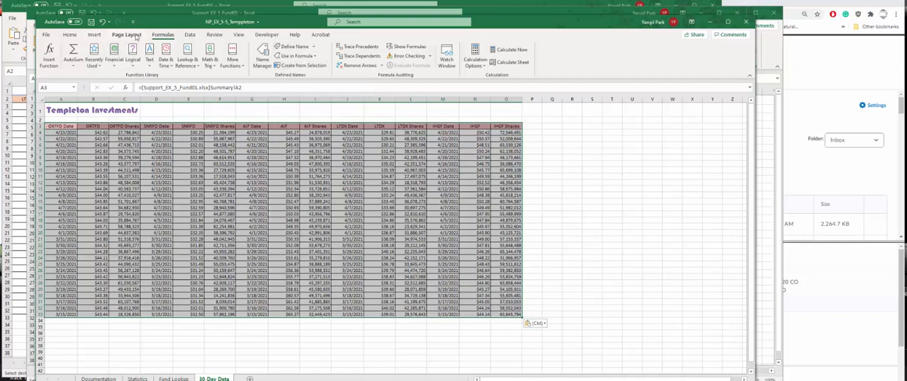
click(291, 68)
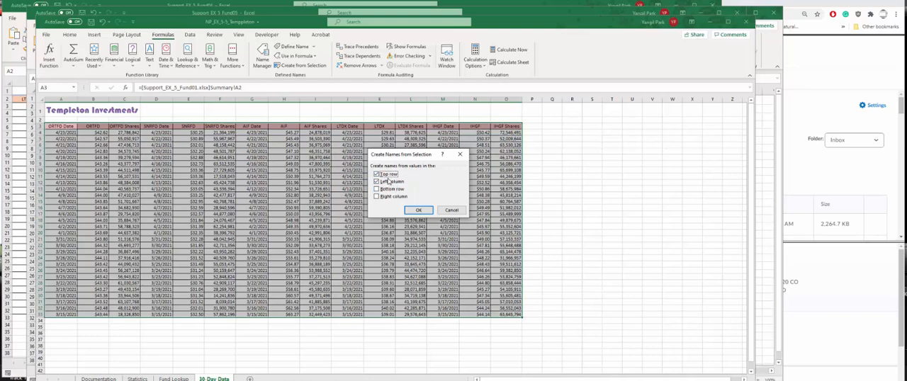
click(376, 182)
click(417, 210)
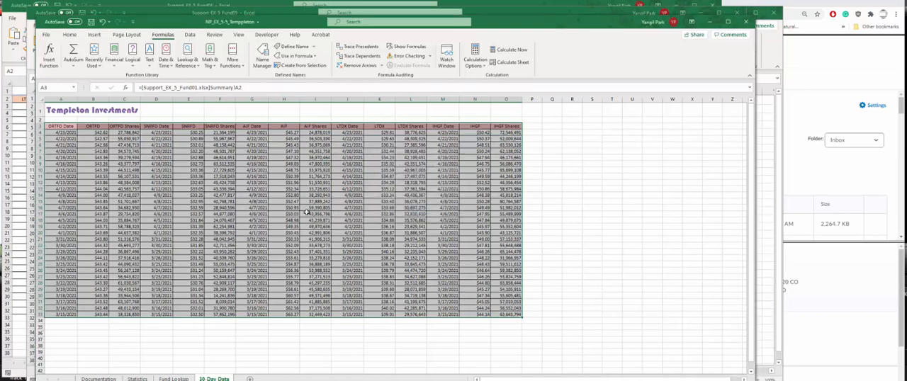
- Check the workbook's list of defined names for the 30-day data columns
click(143, 183)
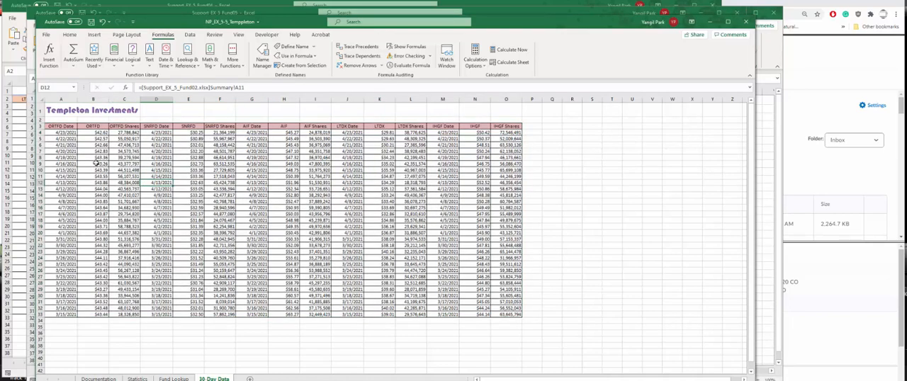
click(74, 87)
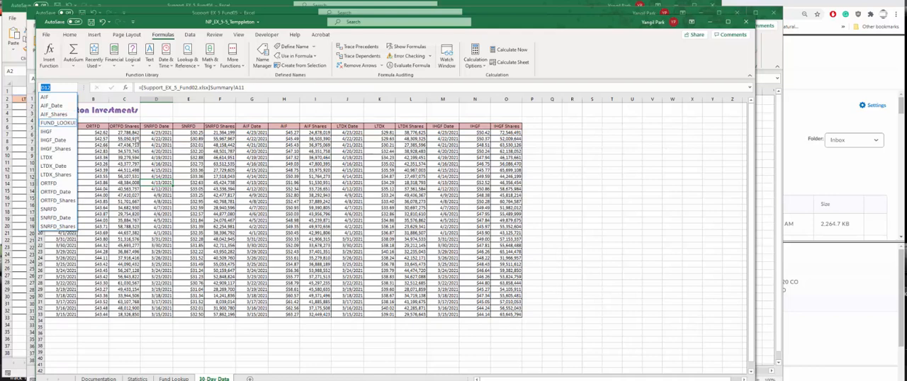
click(137, 140)
click(137, 140)
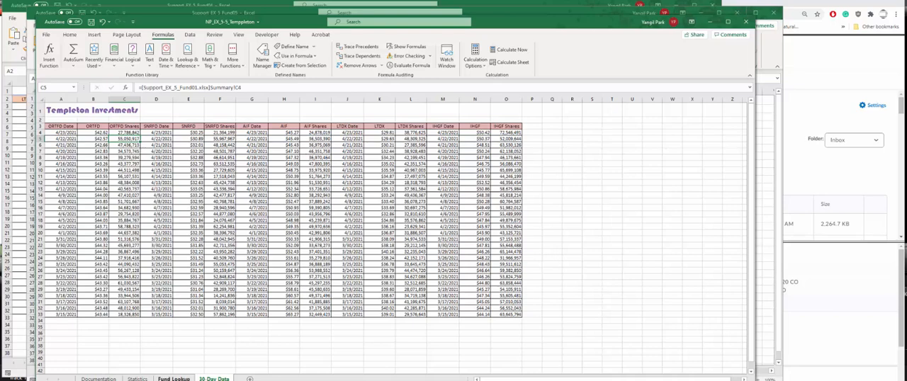
- Open the Statistics sheet and select the Symbol entry cell B4
click(138, 378)
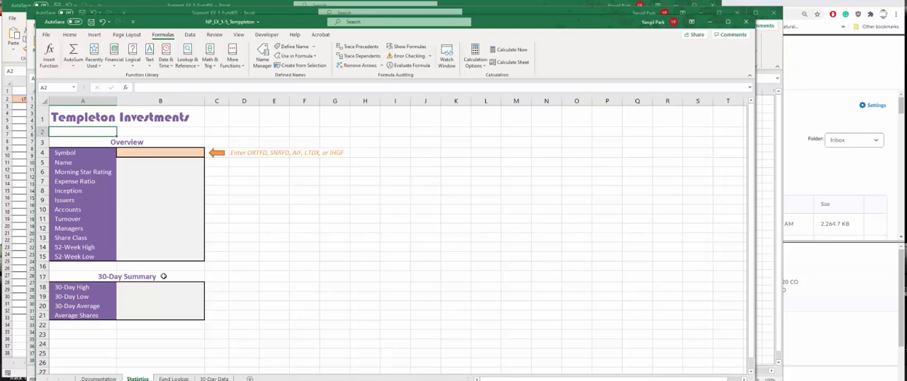
click(157, 158)
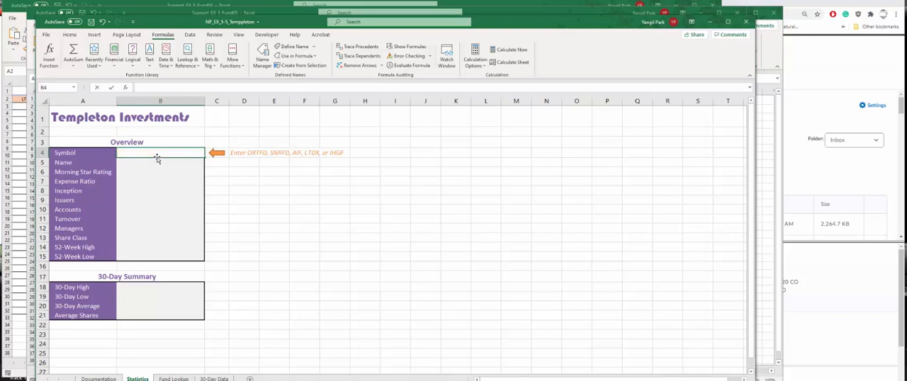
text(or)
key(BackSpace)
key(BackSpace)
key(BackSpace)
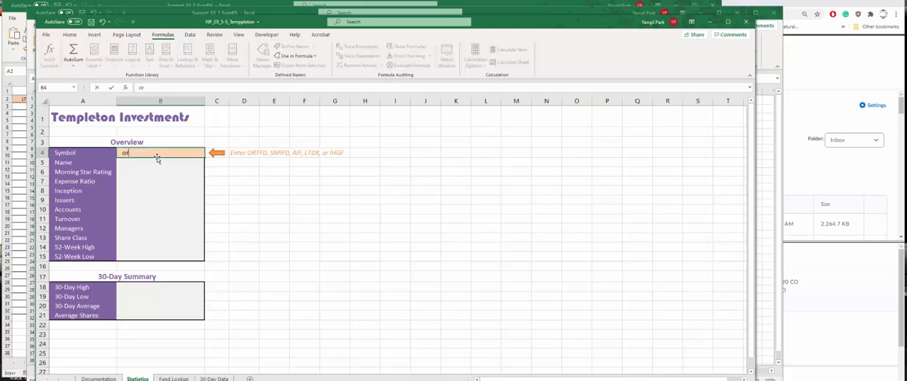
key(Escape)
- Enter the fund symbol ORTFD in cell B4 of the Statistics sheet
text(ORTFRD)
key(Left)
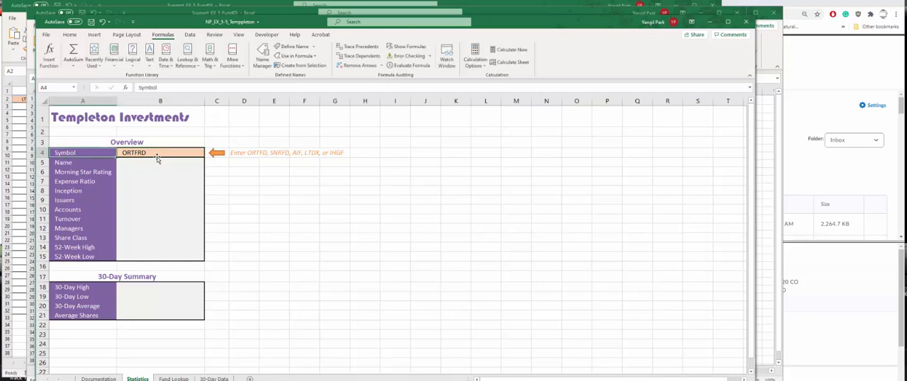
click(151, 160)
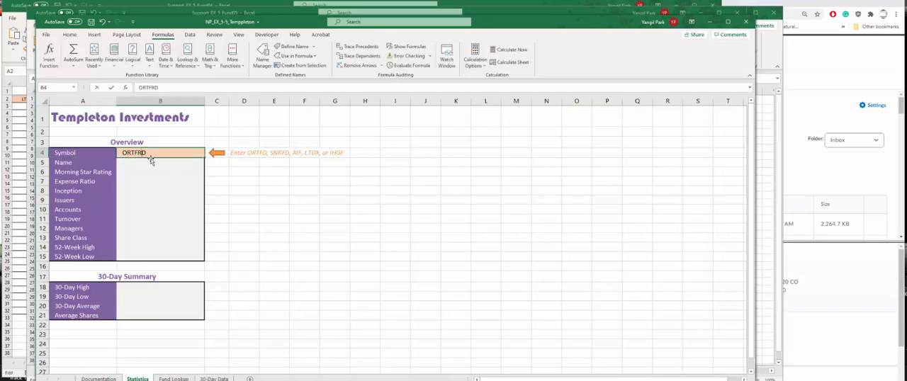
double_click(151, 159)
key(Left)
key(BackSpace)
key(Return)
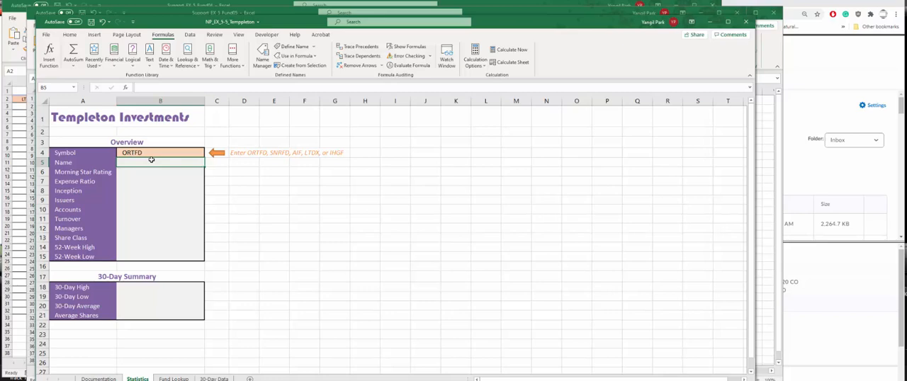
- Give cell B4 on the Statistics sheet the range name Symbol, and select the Name entry cell B5
click(146, 153)
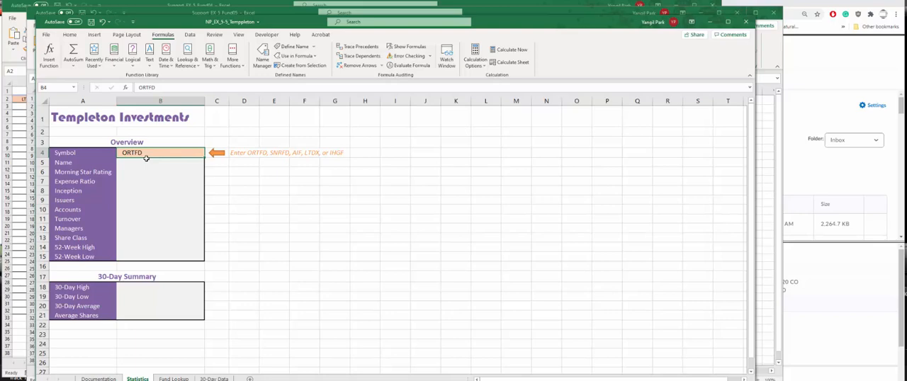
click(53, 87)
text(Symbol)
click(148, 164)
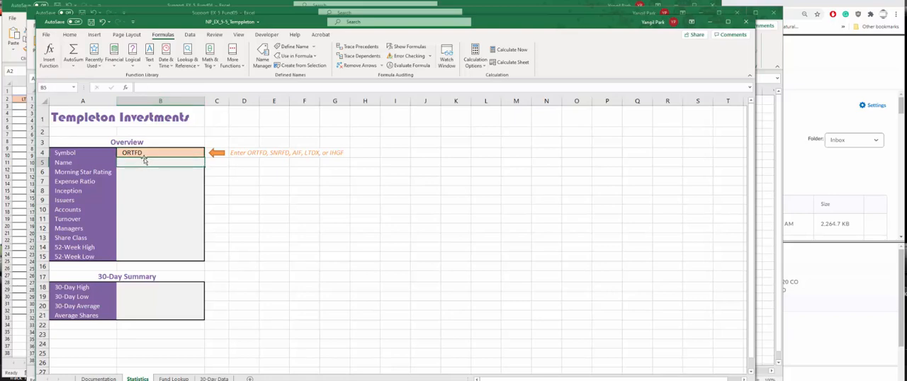
click(137, 154)
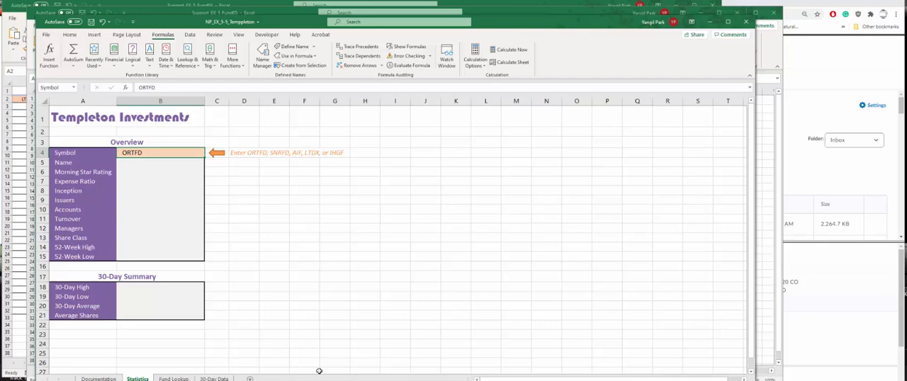
mouse_move(329, 380)
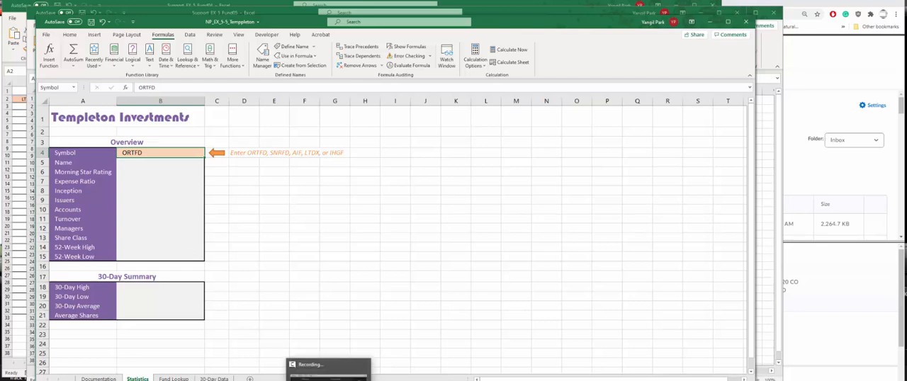
click(328, 370)
click(420, 332)
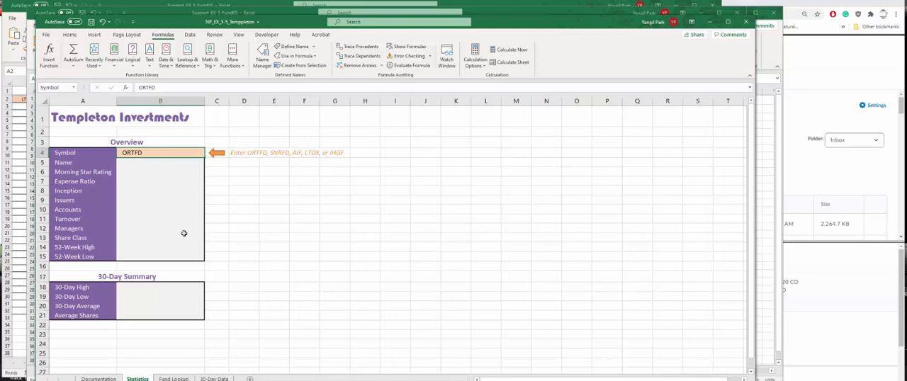
- Enter the formula =VLOOKUP(Symbol,FUND_LOOKUP,2,FALSE) in the Name cell B5 of the Statistics sheet
click(170, 166)
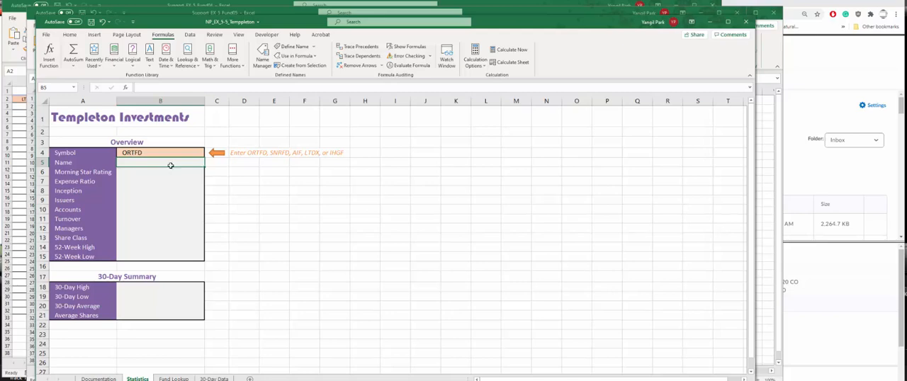
text(=)
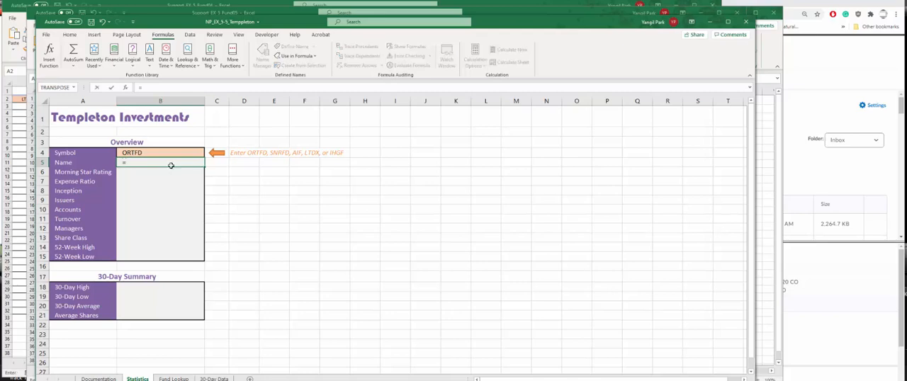
text(V)
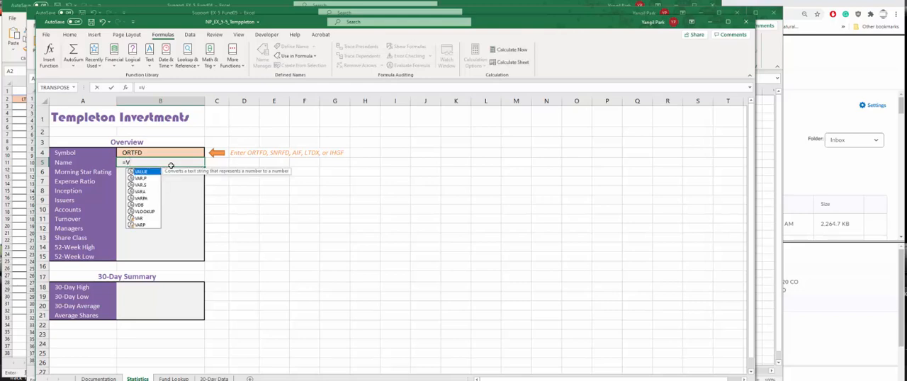
text(LOOKUP)
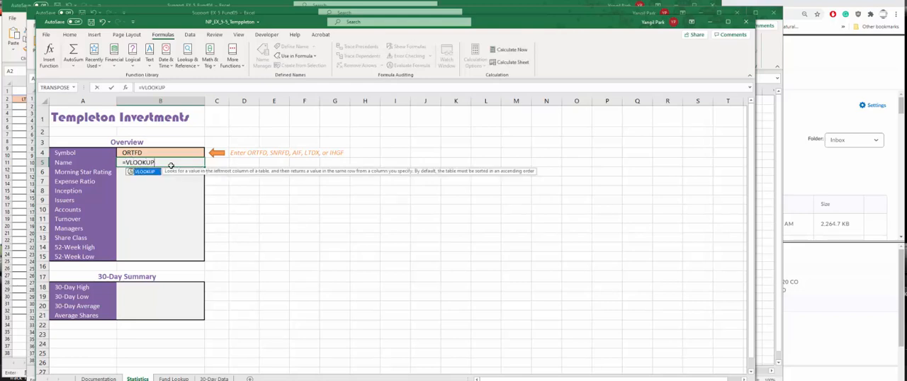
text(()
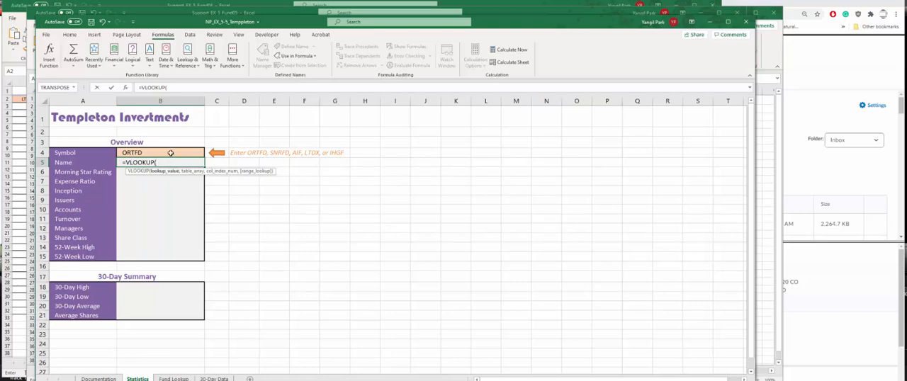
click(171, 153)
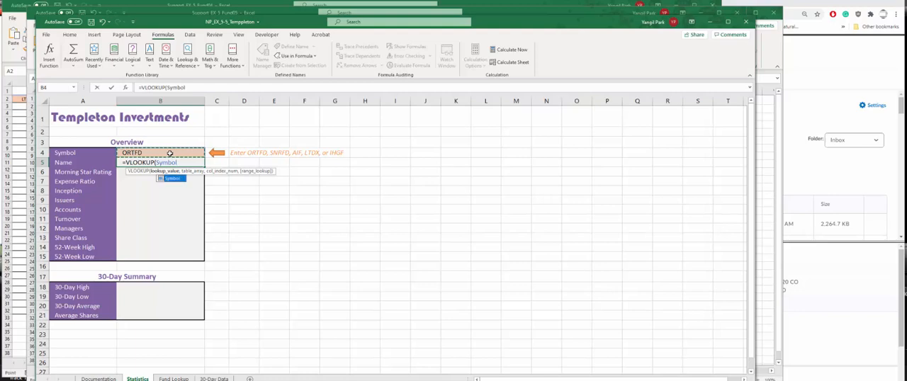
text(,)
text(FUND)
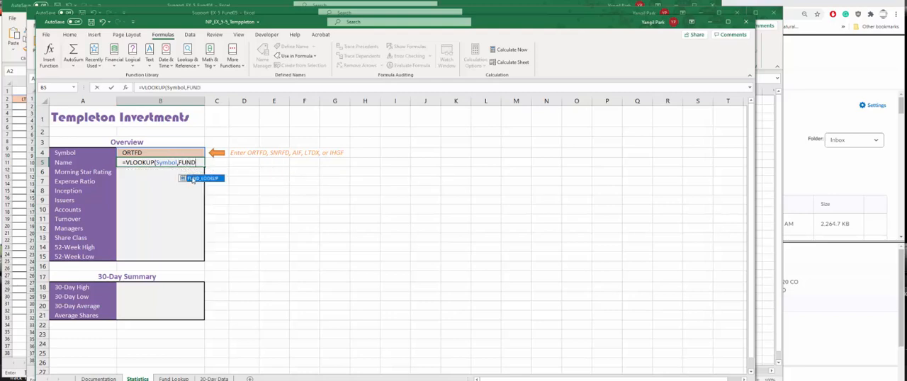
double_click(190, 177)
text(,)
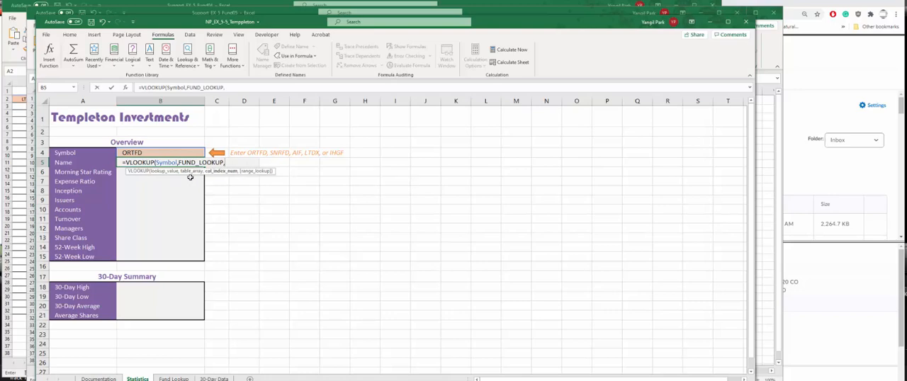
text(2,)
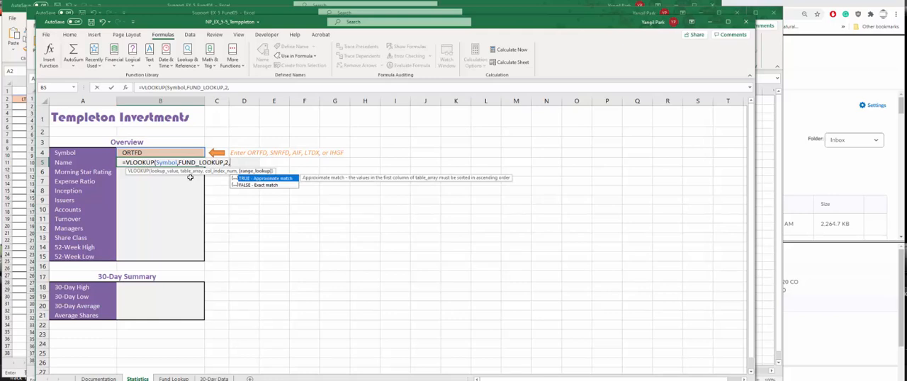
text(FALS)
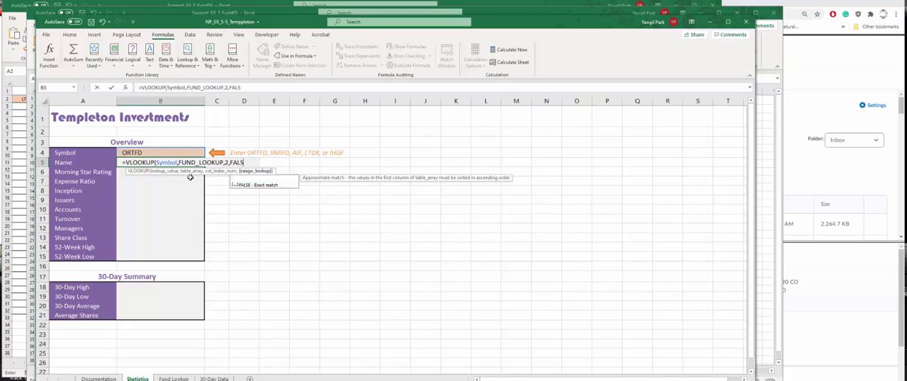
text(E))
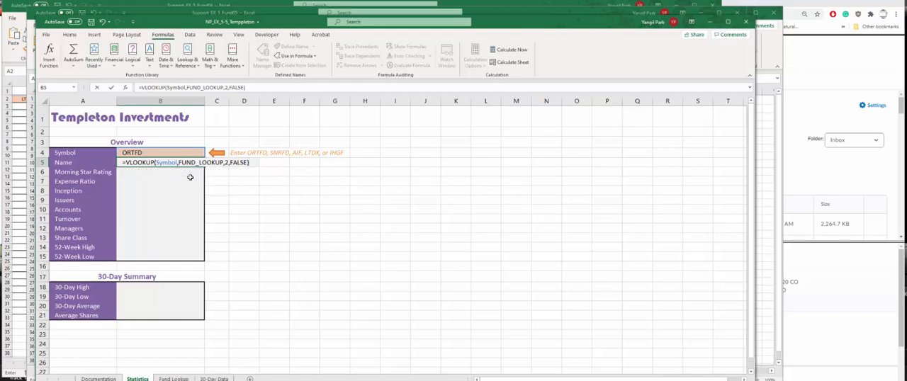
key(Return)
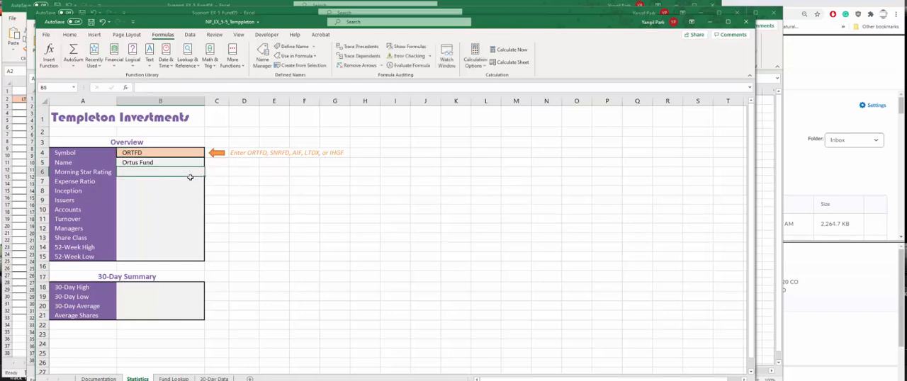
- Fill the VLOOKUP formula from B5 down through the 52-Week Low cell B15
click(170, 165)
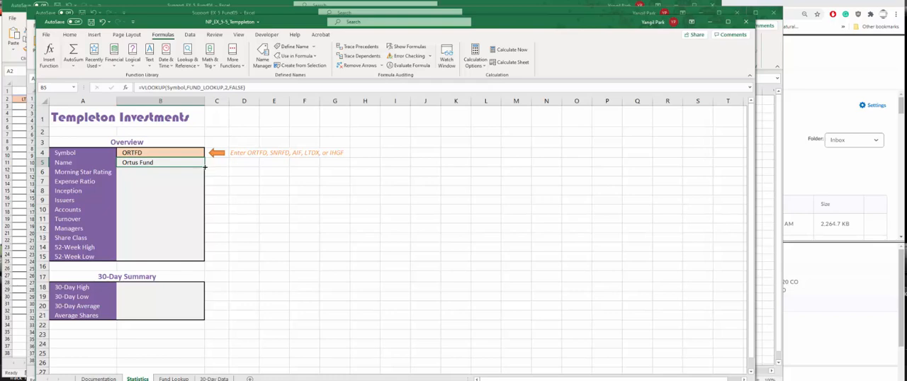
mouse_move(204, 167)
mouse_down()
mouse_move(204, 212)
mouse_move(203, 165)
mouse_up()
drag(205, 167, 204, 260)
- Set the VLOOKUP column index to 3 for Morning Star Rating in B6 and to 4 for Expense Ratio in B7
click(158, 172)
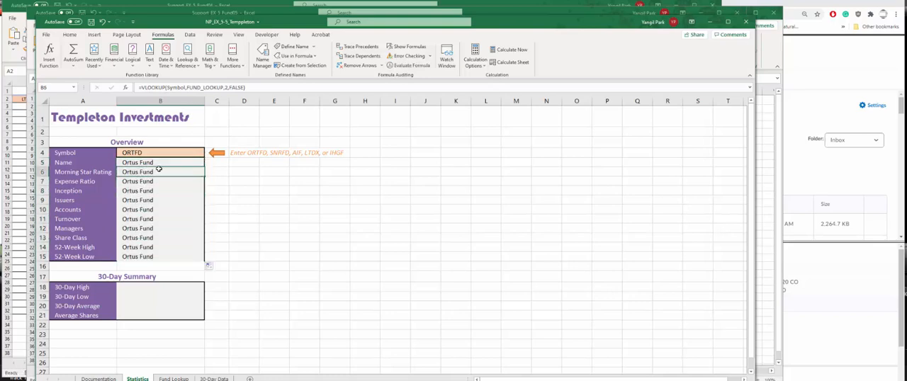
click(225, 87)
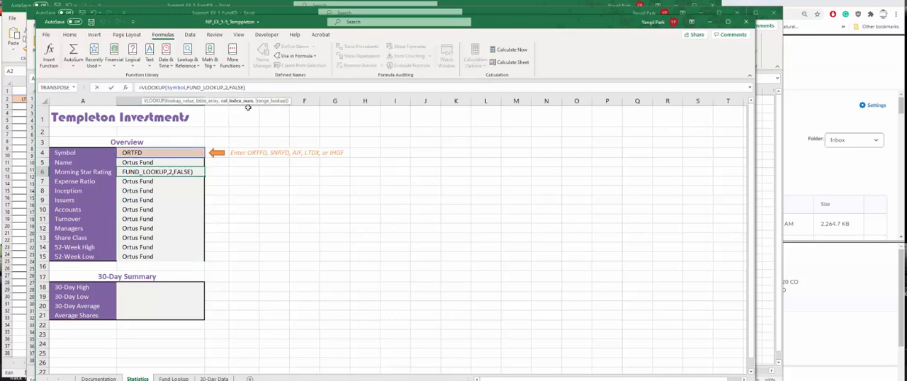
key(Delete)
text(3)
key(Return)
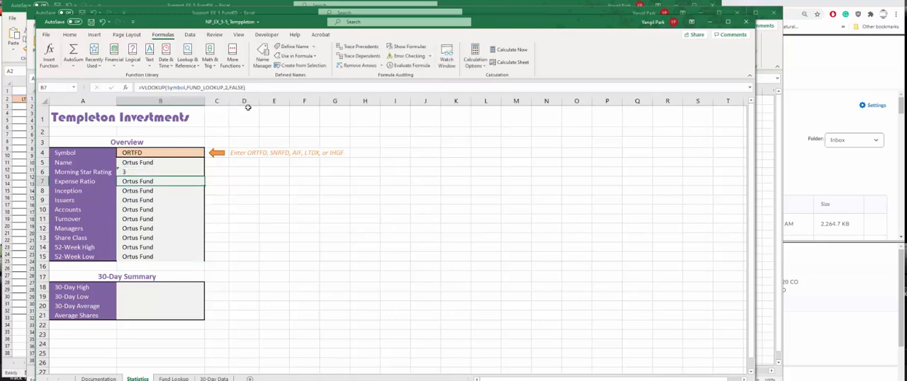
click(225, 87)
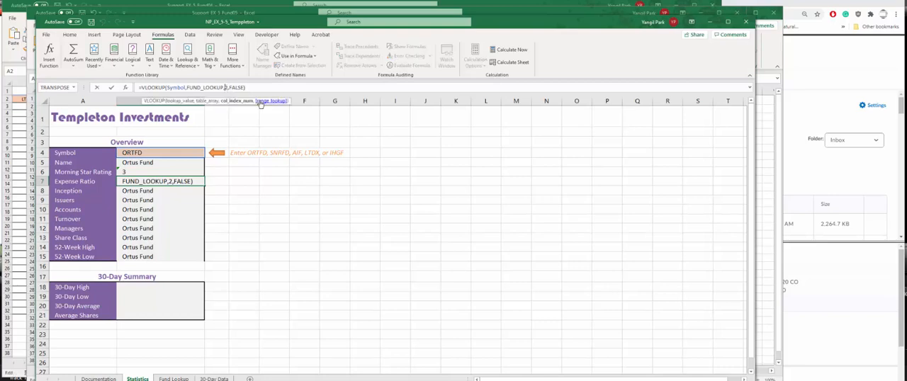
key(Delete)
text(4)
key(Return)
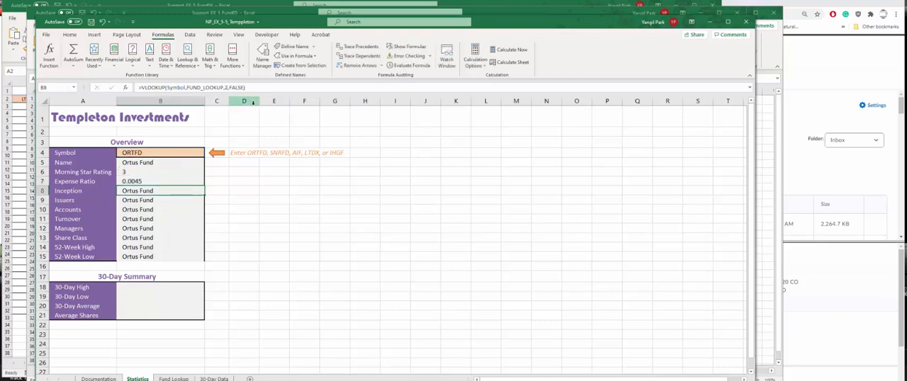
- Set the VLOOKUP column index to 5 for Inception in B8 and to 6 for Issuers in B9
click(225, 87)
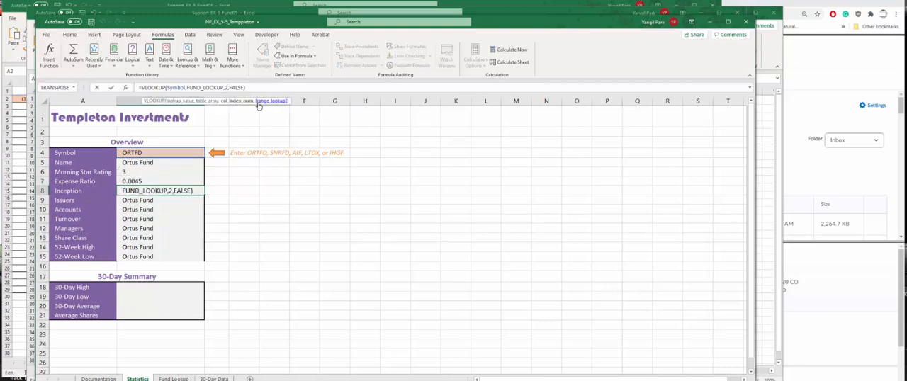
key(Delete)
text(5)
key(Return)
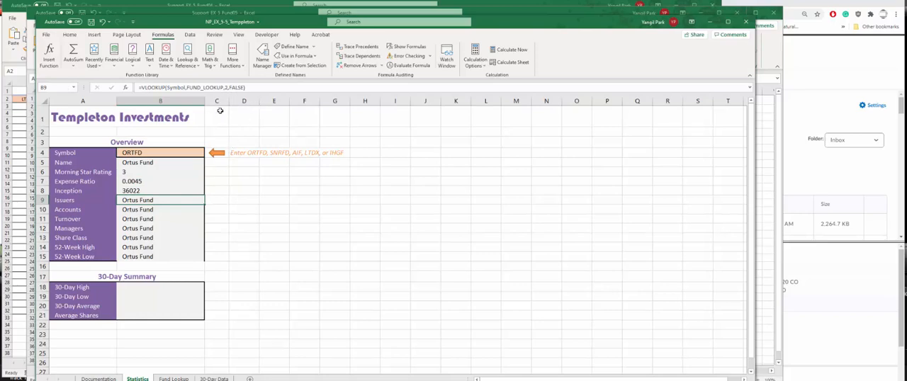
click(225, 87)
key(Delete)
text(6)
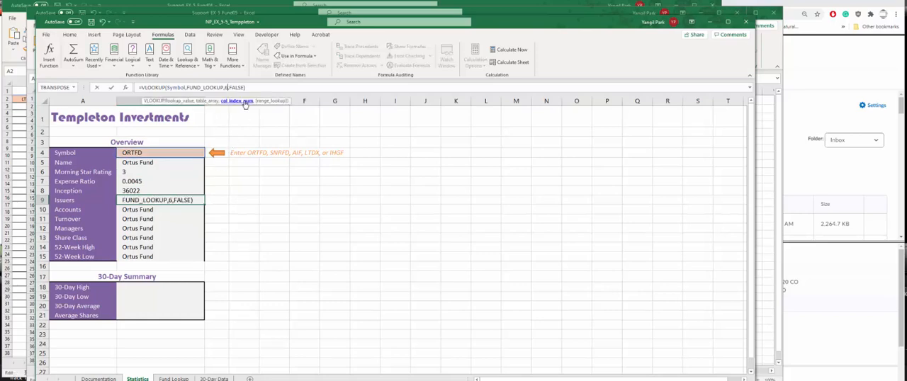
key(Return)
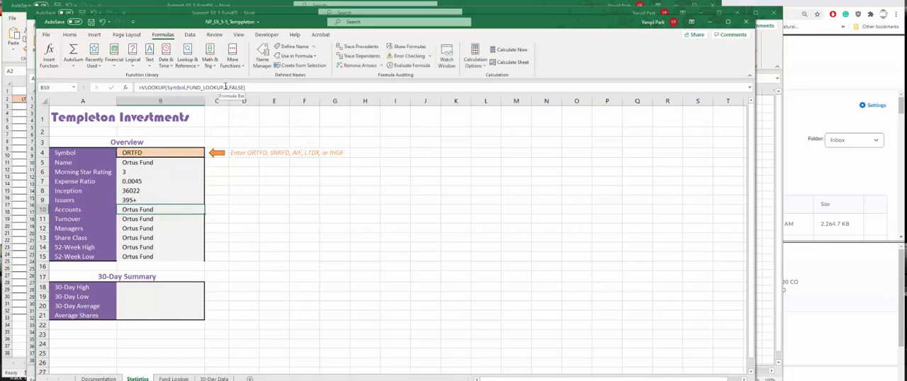
- Set the VLOOKUP column index to 7 for Accounts in B10 and to 8 for Turnover in B11
click(224, 87)
key(Delete)
text(7)
key(Return)
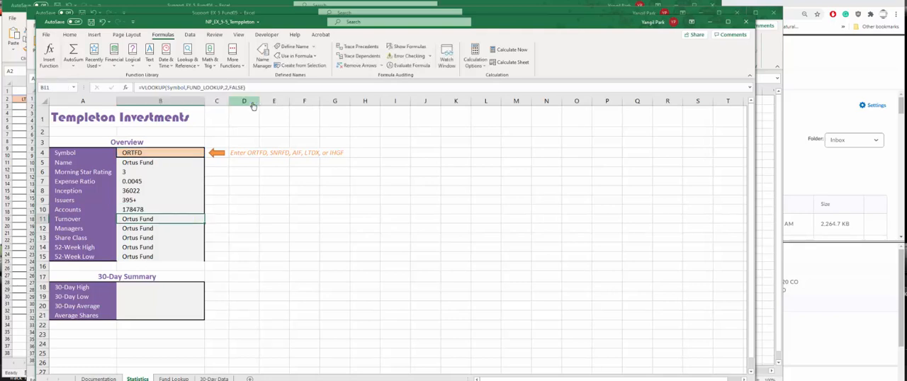
click(225, 87)
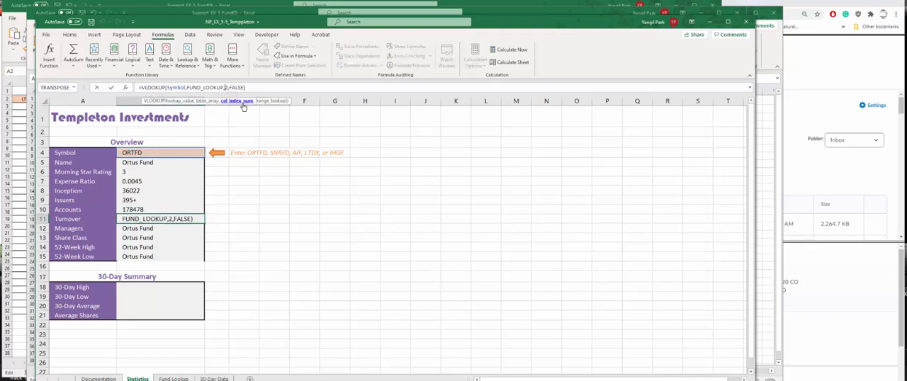
key(Delete)
text(8)
key(Return)
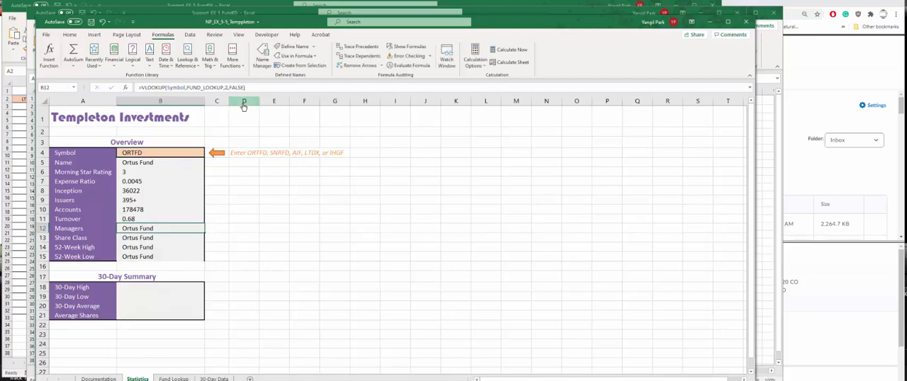
- Set the VLOOKUP column index to 9 for Managers in B12 and to 10 for Share Class in B13
click(227, 87)
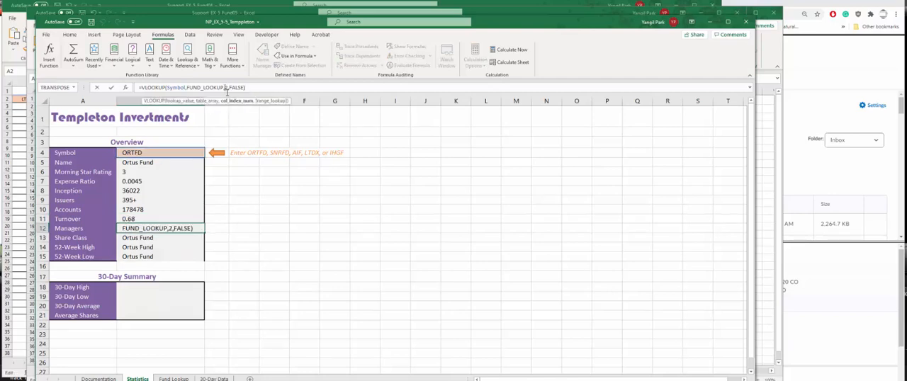
key(Delete)
text(9)
key(Return)
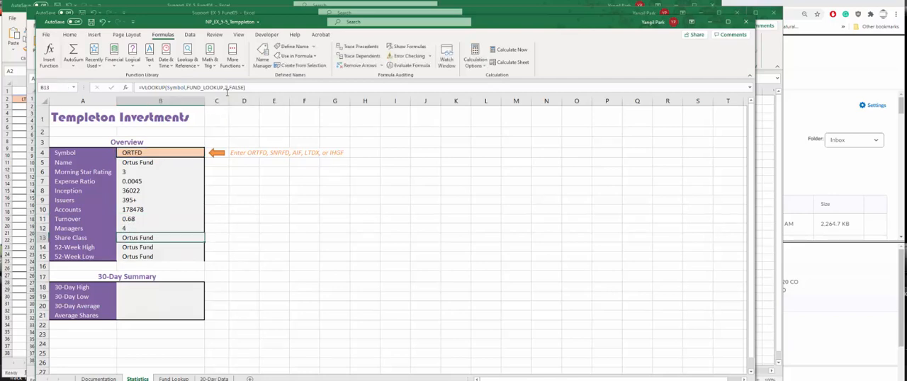
click(227, 88)
key(Delete)
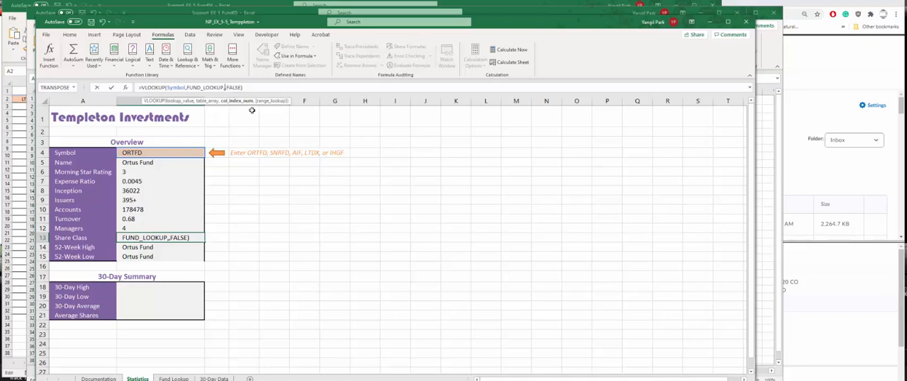
text(10)
key(Return)
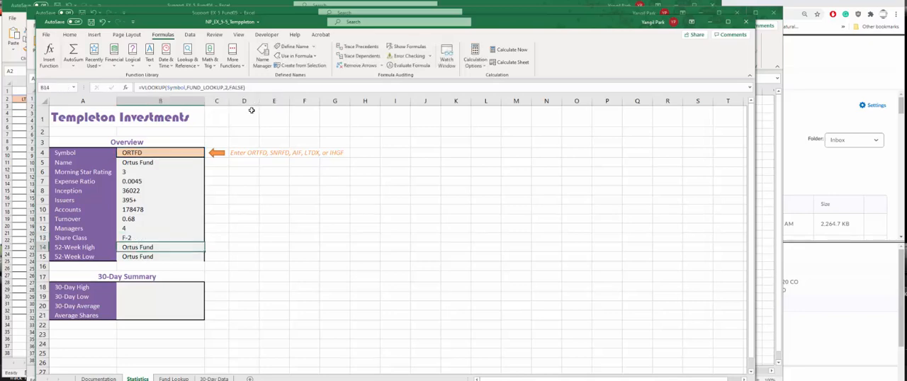
- Change the VLOOKUP column index in B14 and B15 to return the 52-week high and 52-week low from FUND_LOOKUP
click(224, 87)
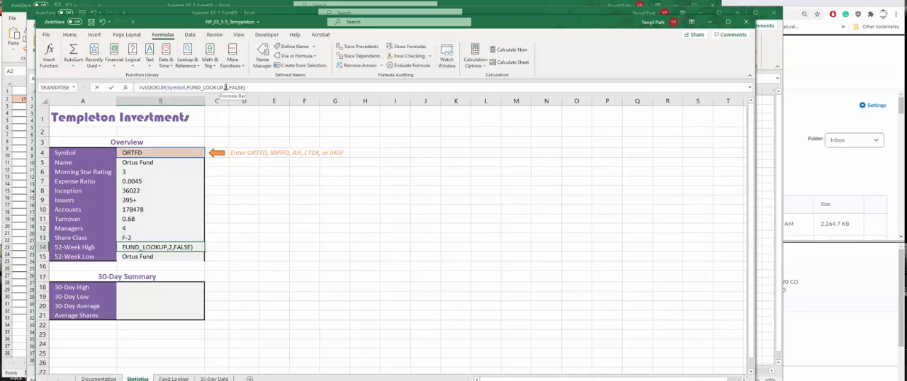
key(Delete)
text(2)
key(Return)
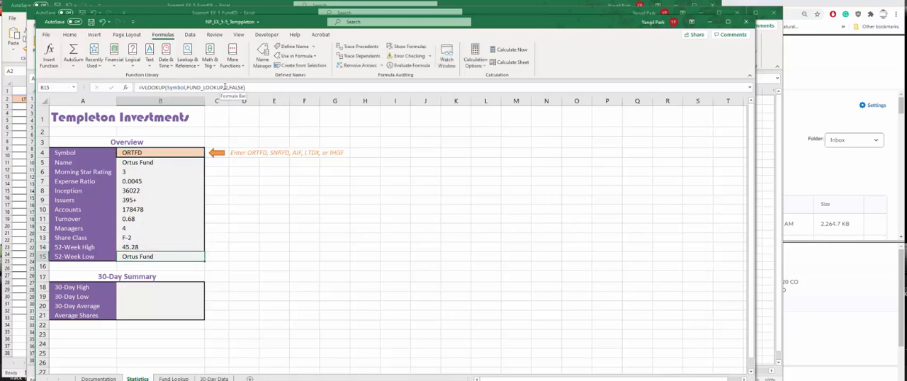
click(226, 87)
key(Return)
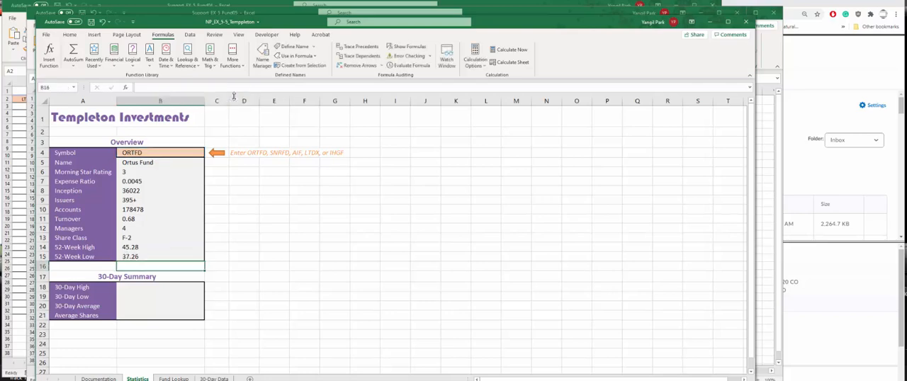
- Enter =MAX(INDIRECT(Symbol)) in B18 to calculate the 30-Day High for the chosen fund
click(132, 258)
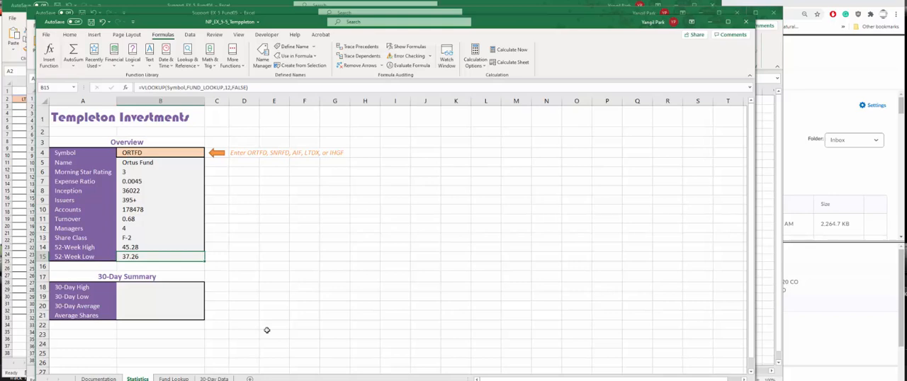
click(170, 287)
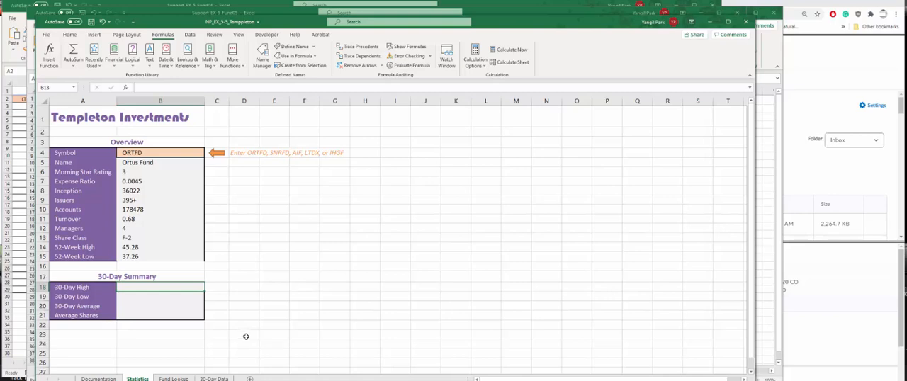
text(=MAX)
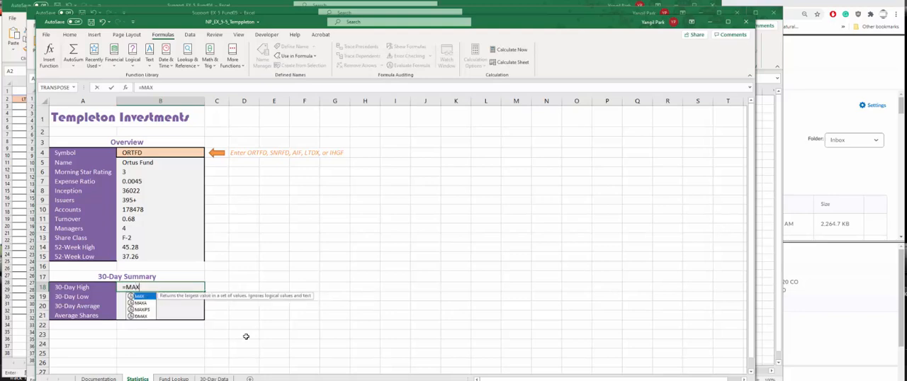
text(()
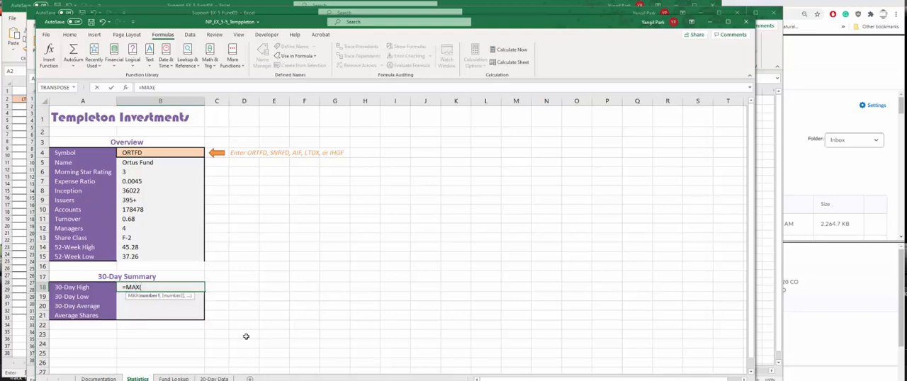
text(IN)
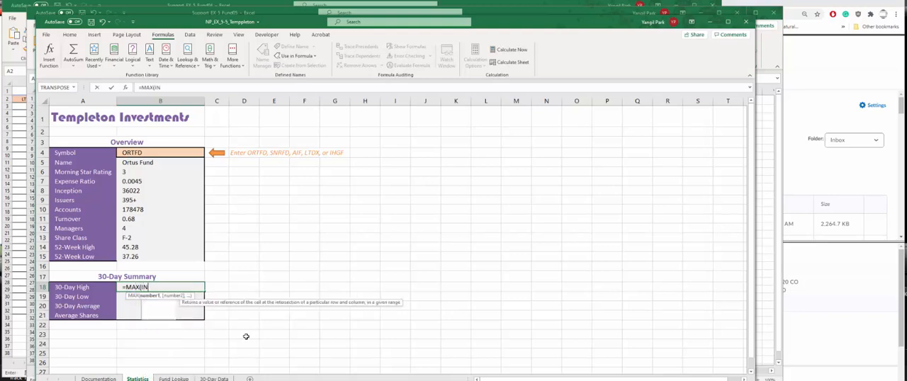
text(DIRECT)
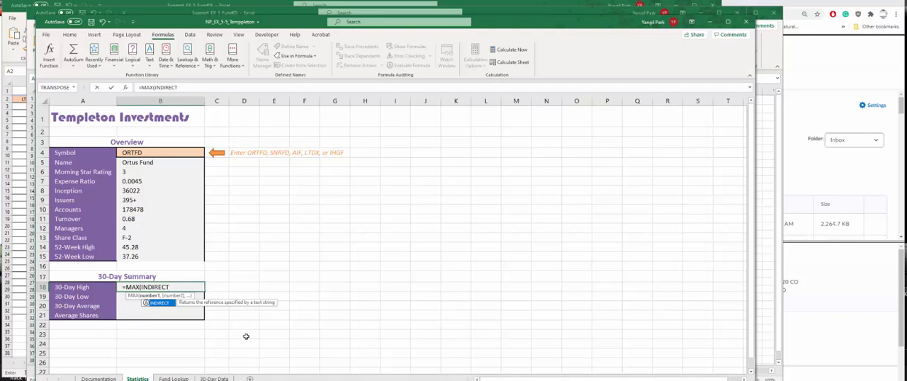
text(()
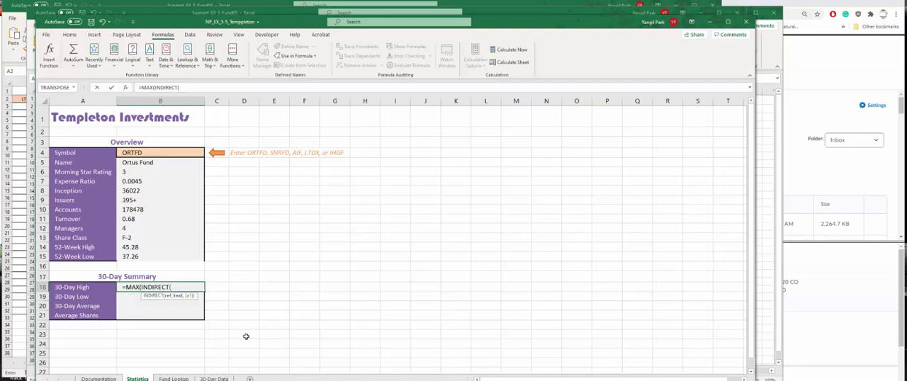
text(Sy)
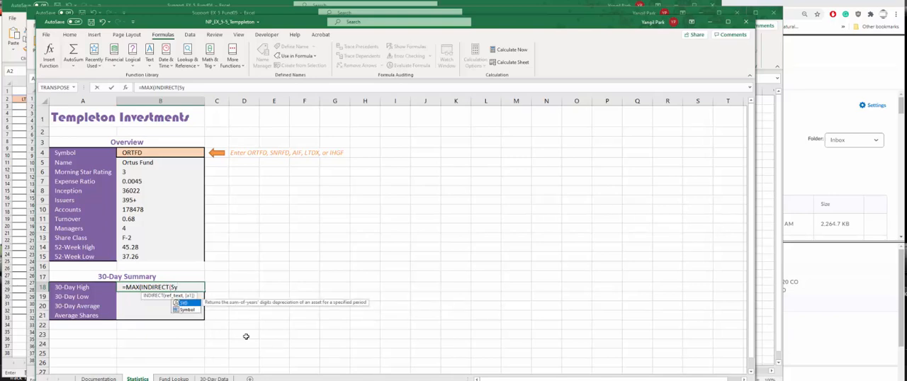
double_click(186, 309)
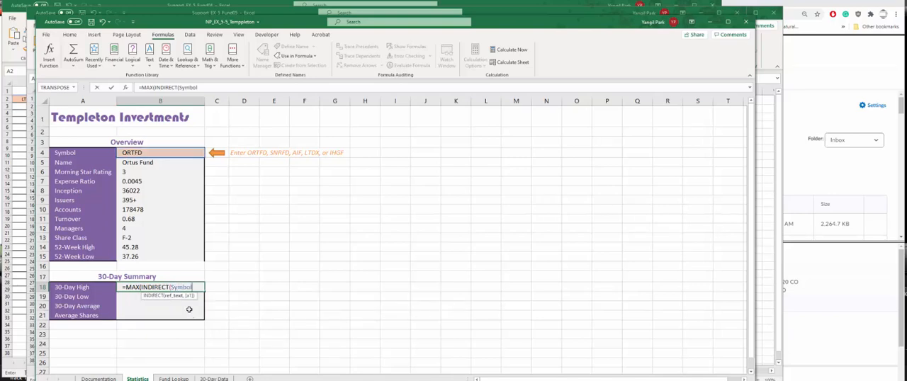
key(Return)
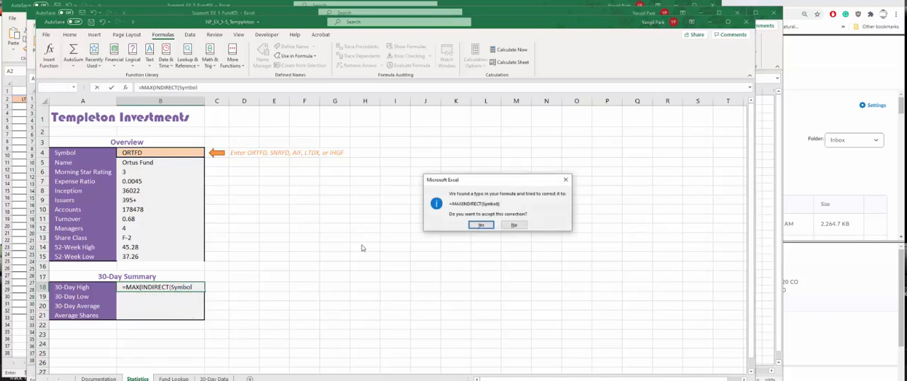
click(482, 225)
click(149, 285)
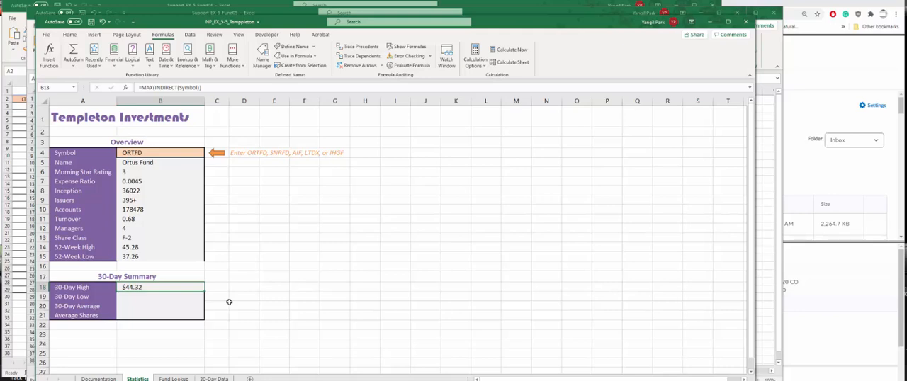
- Enter =MIN(INDIRECT(Symbol)) in B19 to calculate the 30-Day Low for the chosen fund
click(179, 298)
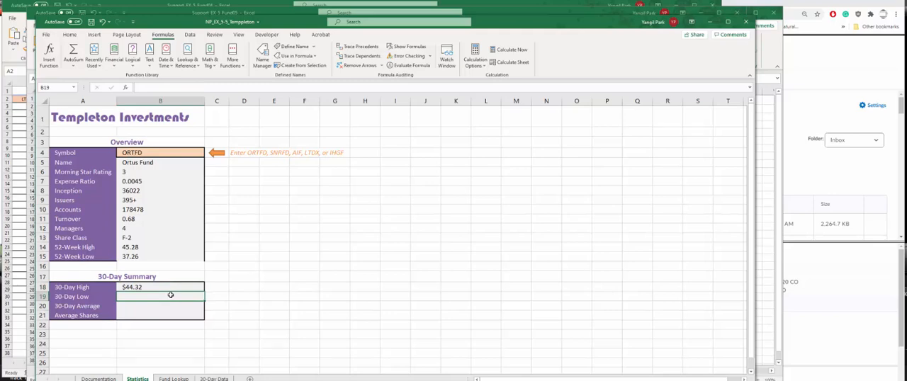
text(=min()
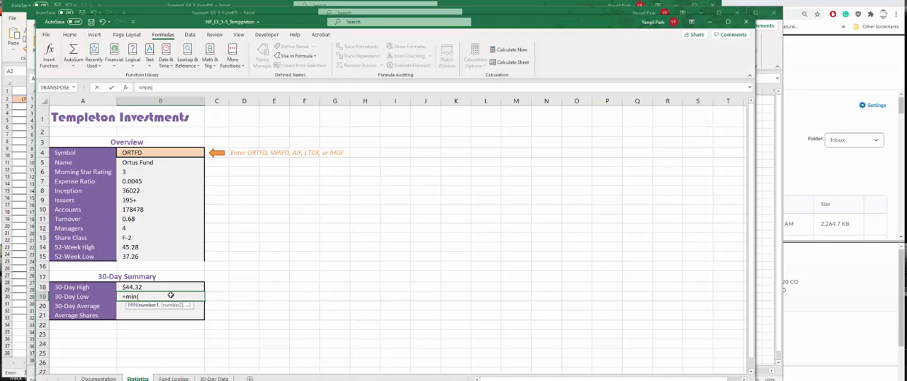
text(indr)
key(BackSpace)
key(BackSpace)
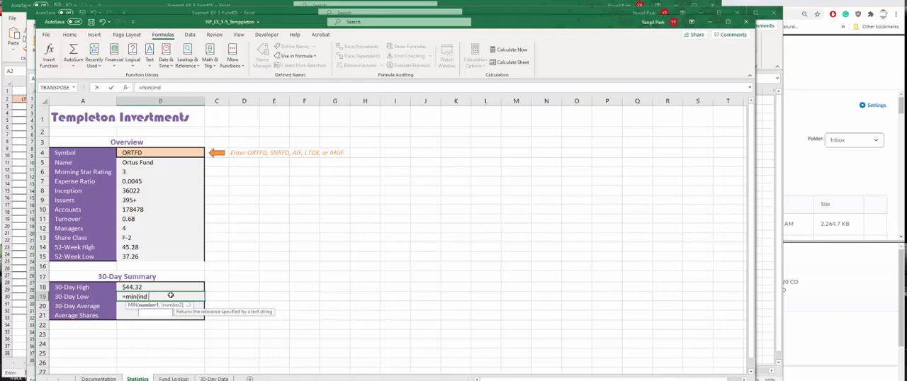
text(direct)
text(($)
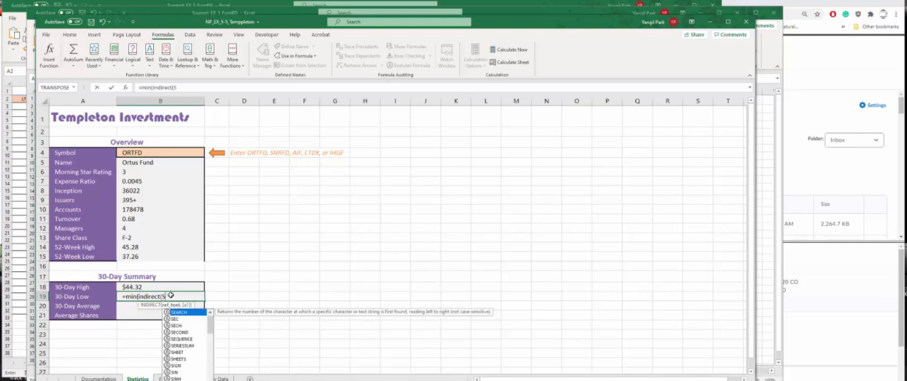
text(ym)
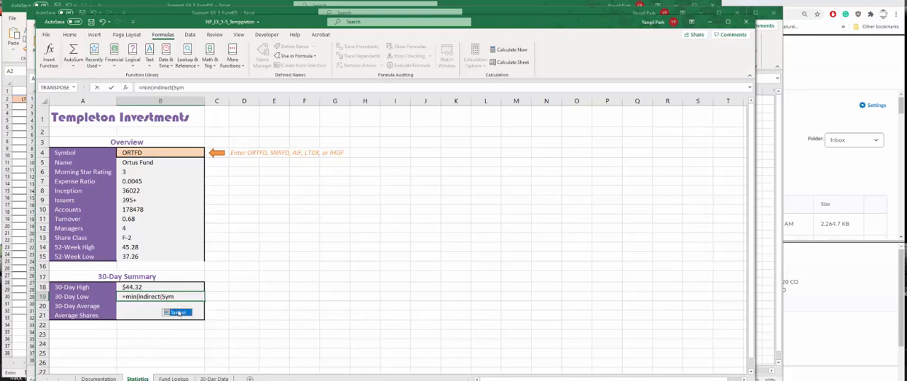
double_click(179, 313)
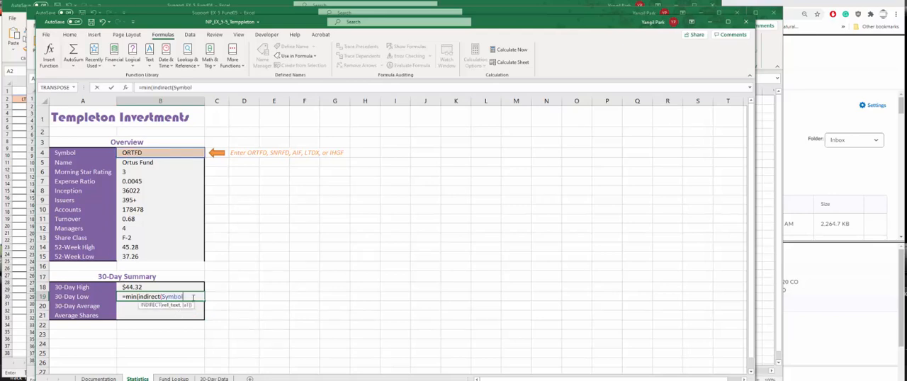
text()))
key(Return)
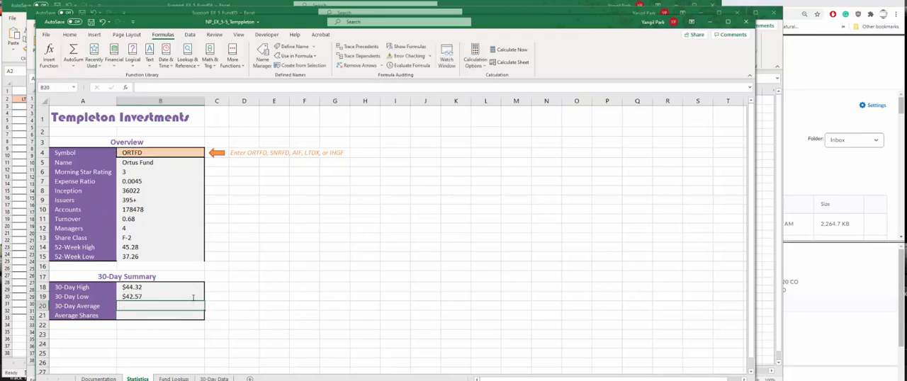
click(163, 297)
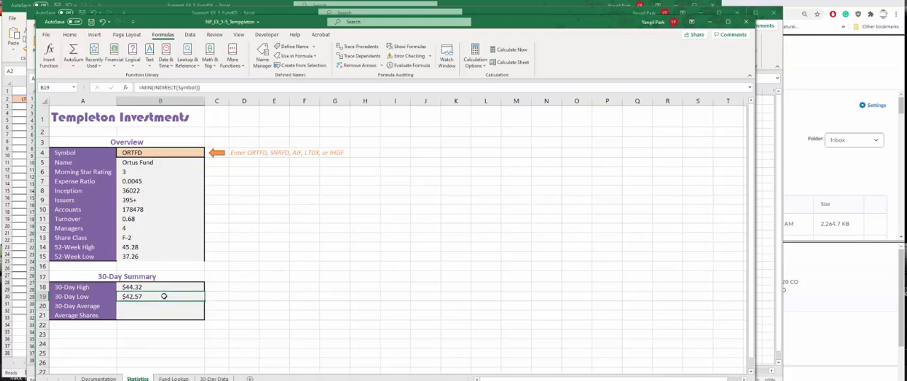
- Enter =AVERAGE(INDIRECT(Symbol)) in B20 to calculate the 30-Day Average for the chosen fund
click(158, 308)
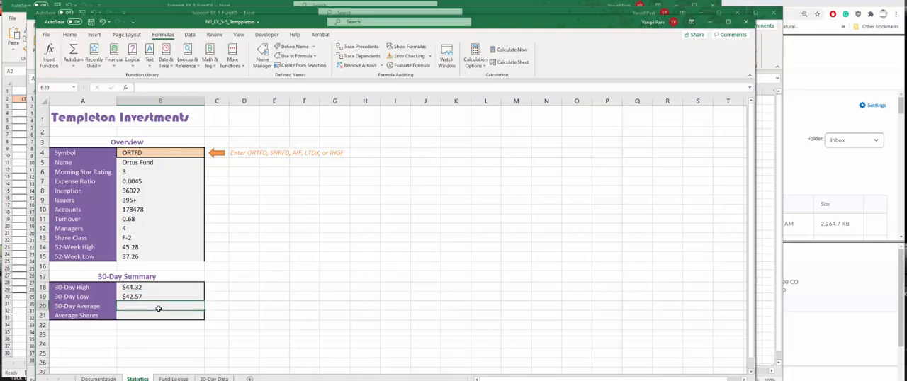
text(=aver)
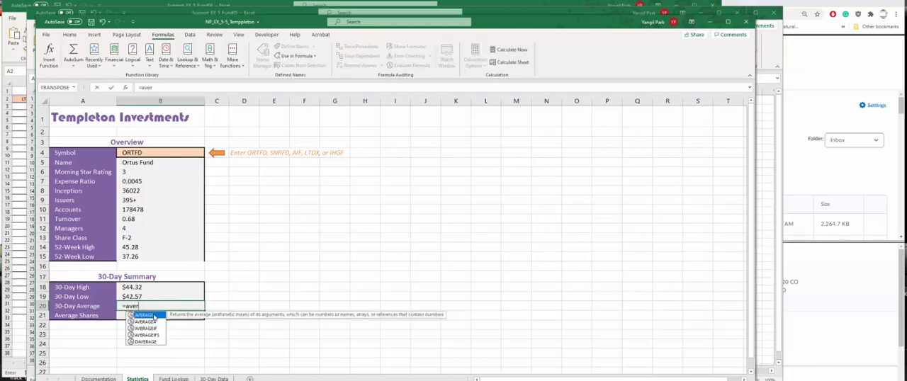
double_click(155, 316)
text(in)
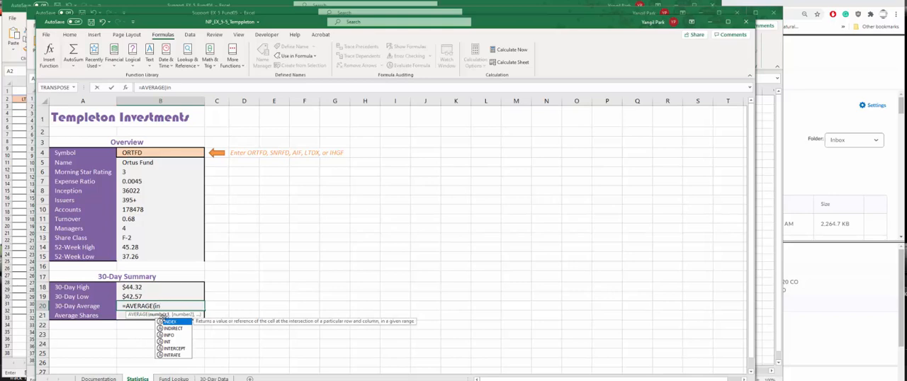
double_click(167, 327)
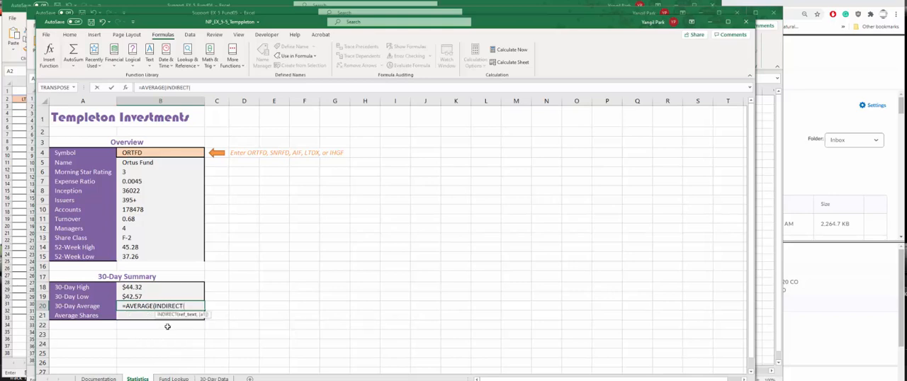
text(Sy)
click(202, 329)
double_click(202, 329)
key(Return)
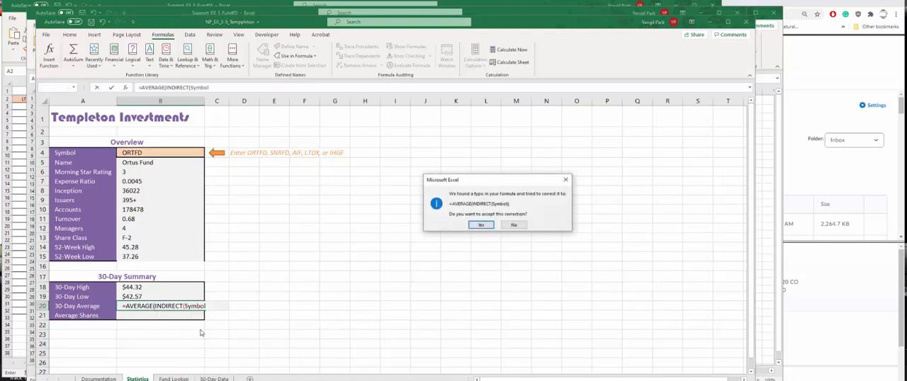
click(481, 228)
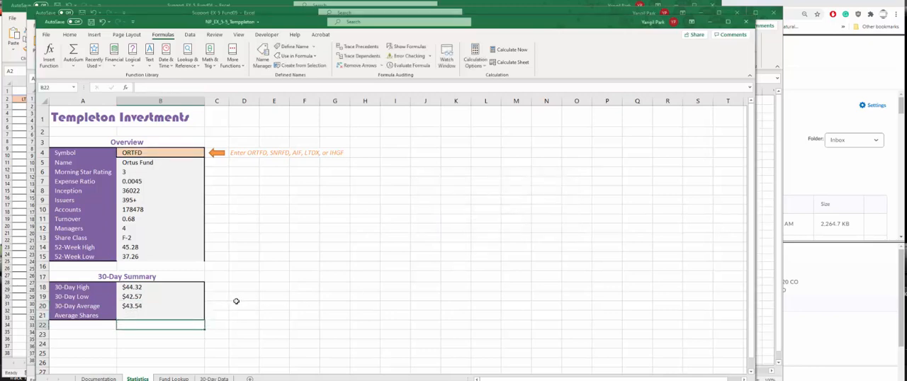
click(158, 305)
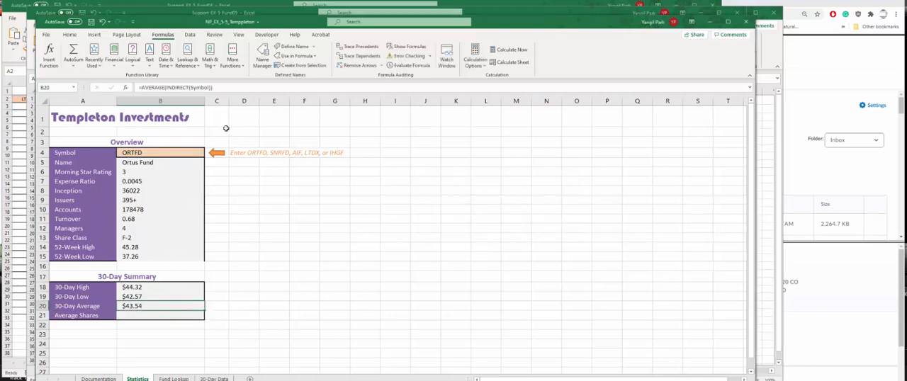
click(220, 89)
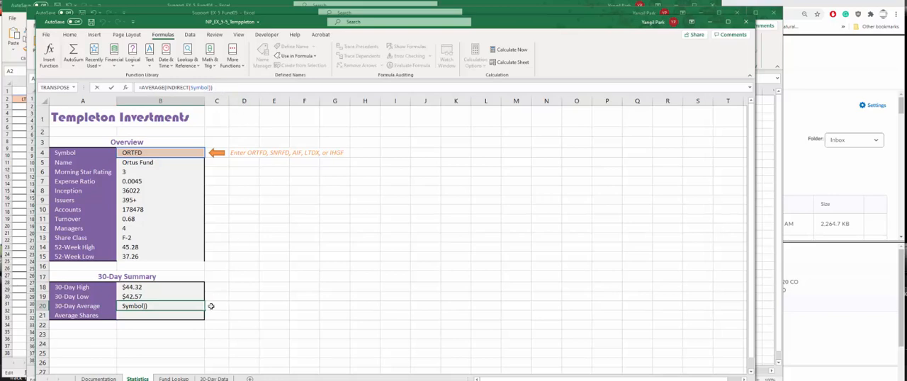
key(ctrl+Return)
- Enter =AVERAGE(INDIRECT(Symbol&"_Shares")) in B21 to calculate the Average Shares for the chosen fund
click(149, 317)
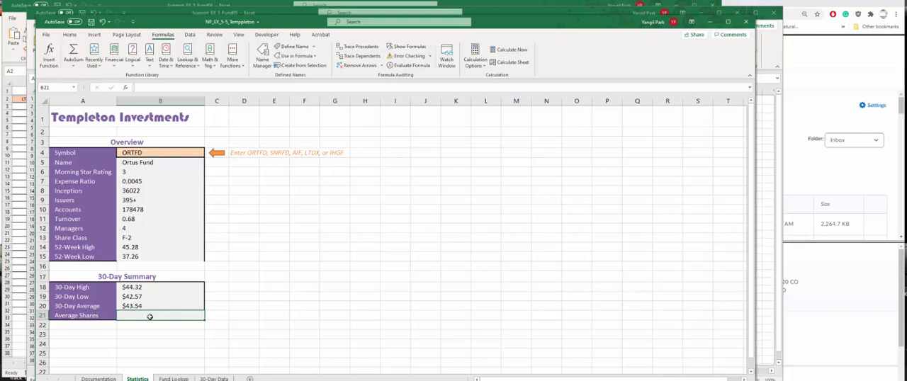
text(=)
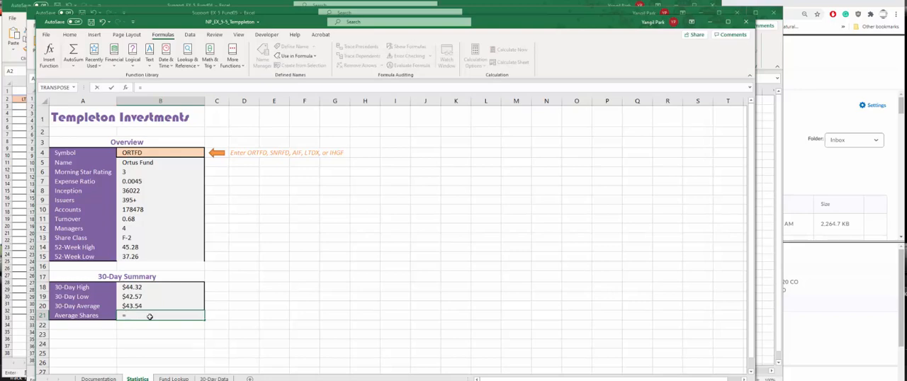
text(AVE)
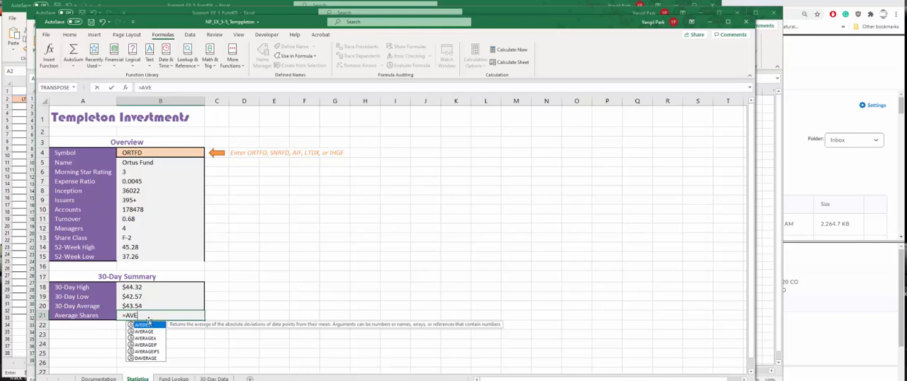
double_click(150, 331)
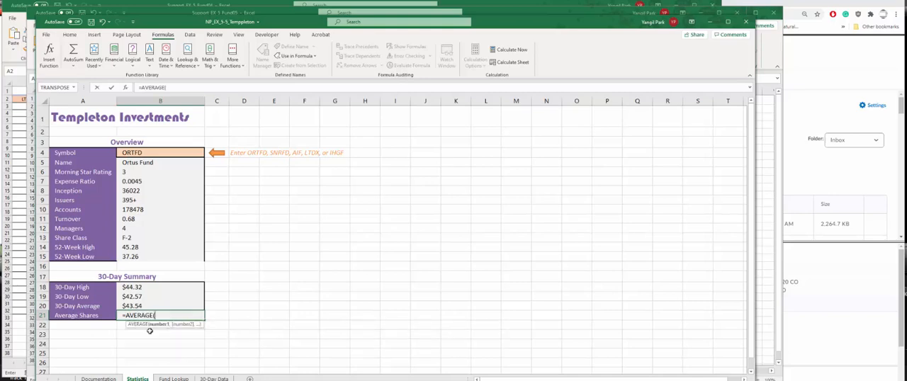
text(IND)
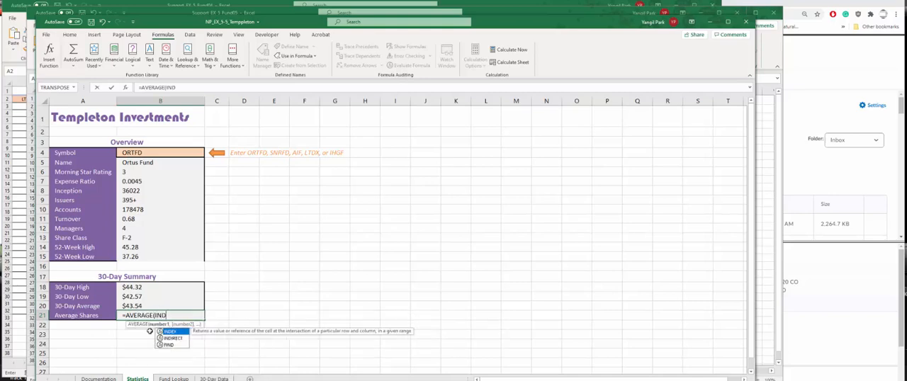
double_click(173, 337)
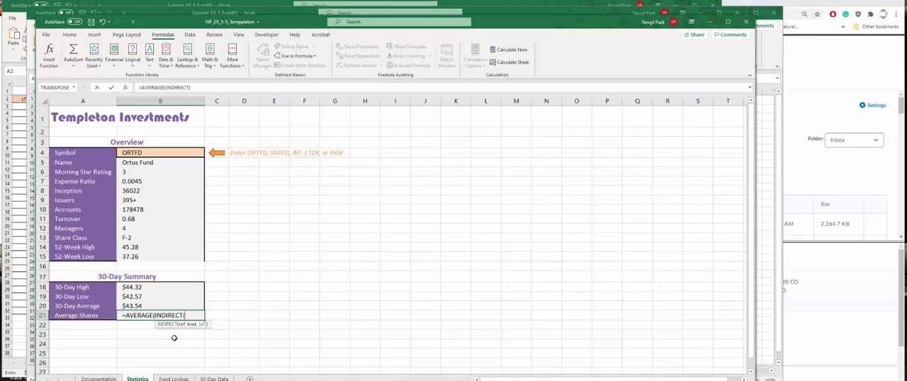
text(Symbol)
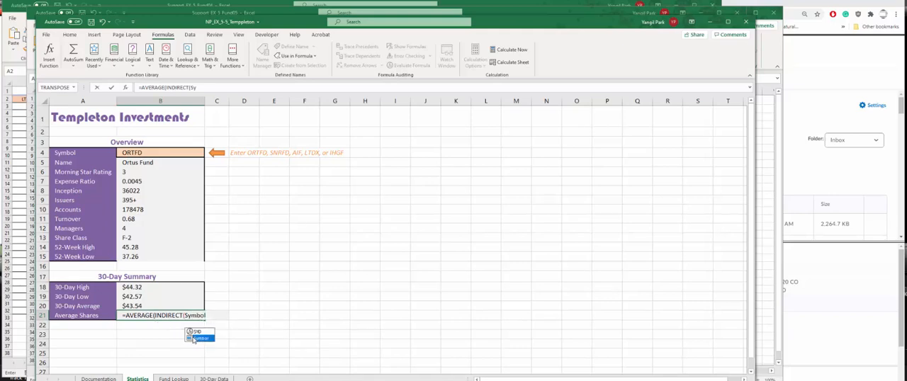
double_click(192, 338)
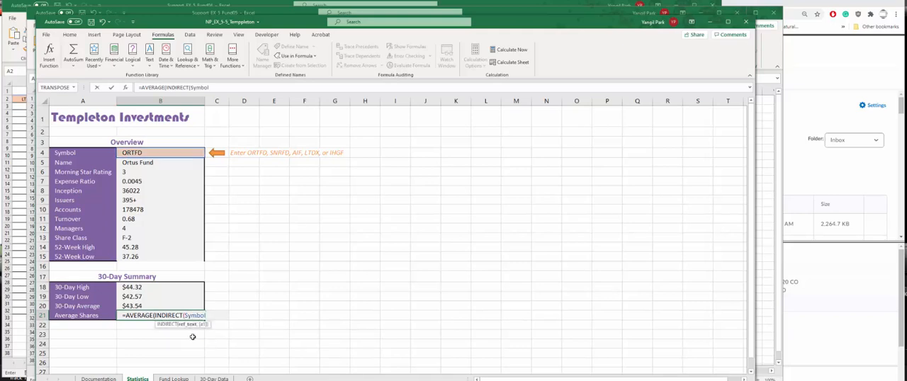
text(&"_sH)
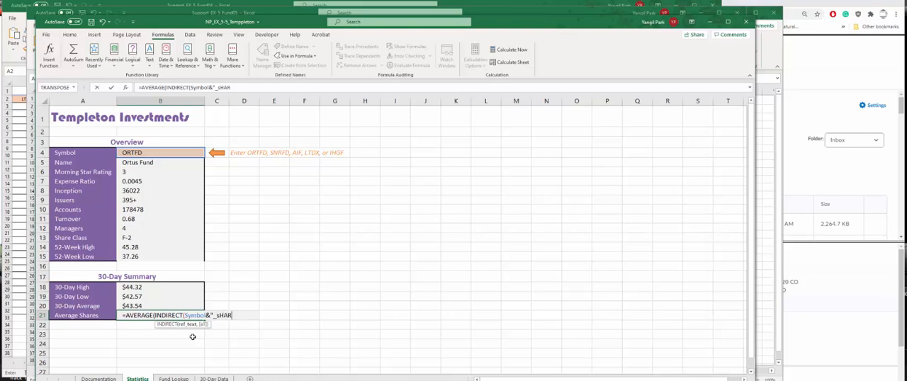
key(BackSpace)
key(BackSpace)
text(Shares"))
key(Return)
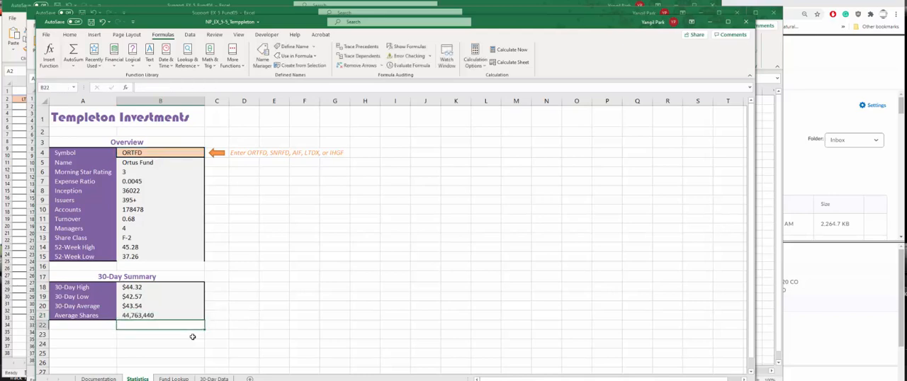
- Examine the "_Shares" suffix in the B21 formula and compare it with the ORTFD Shares column on the 30-Day Data sheet
click(161, 315)
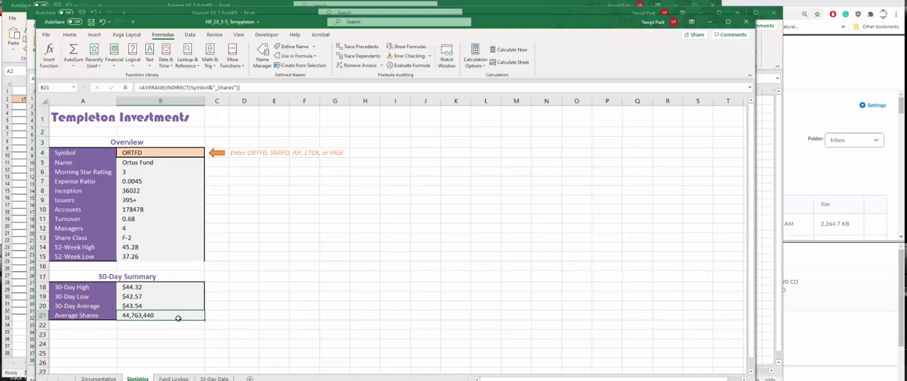
click(211, 87)
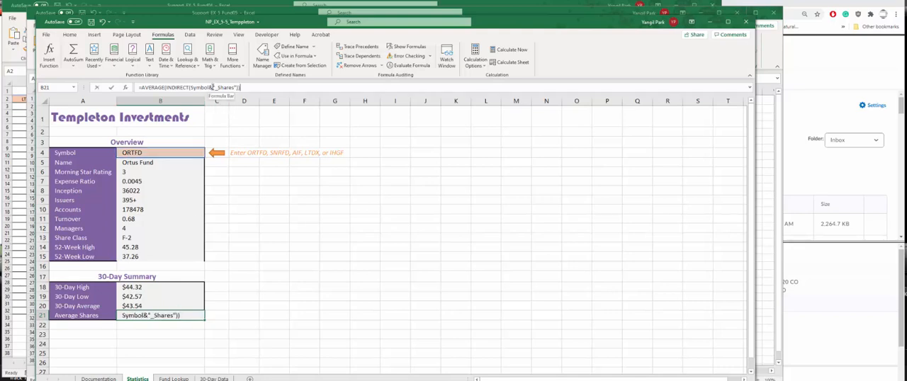
drag(213, 87, 236, 88)
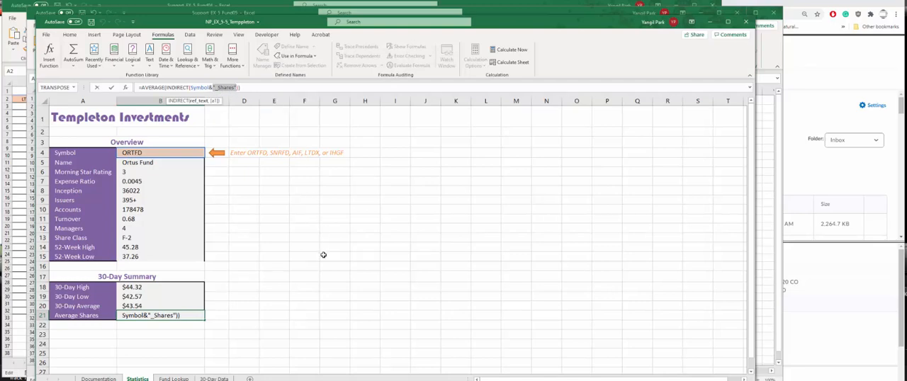
key(ctrl+Return)
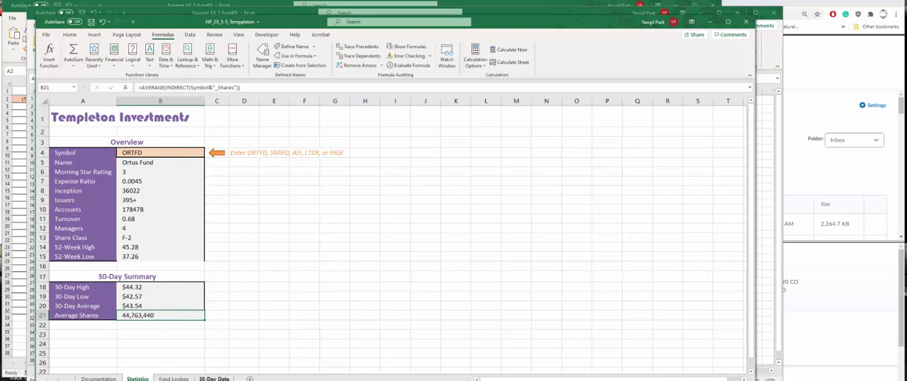
key(ctrl+Page_Down)
key(ctrl+Page_Down)
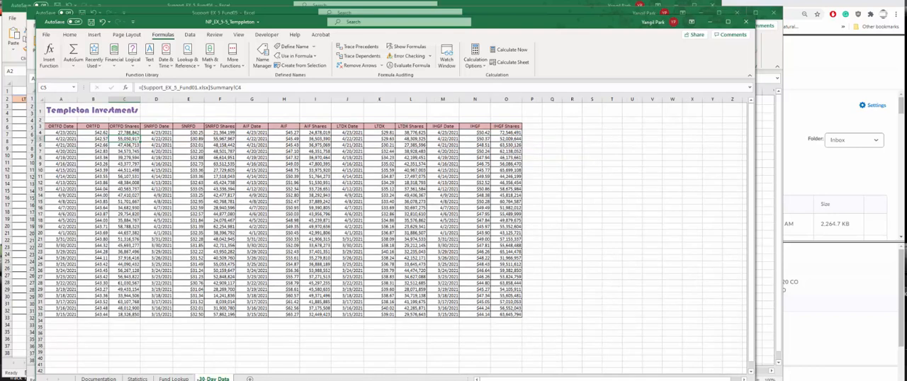
key(ctrl+Page_Up)
key(ctrl+Page_Up)
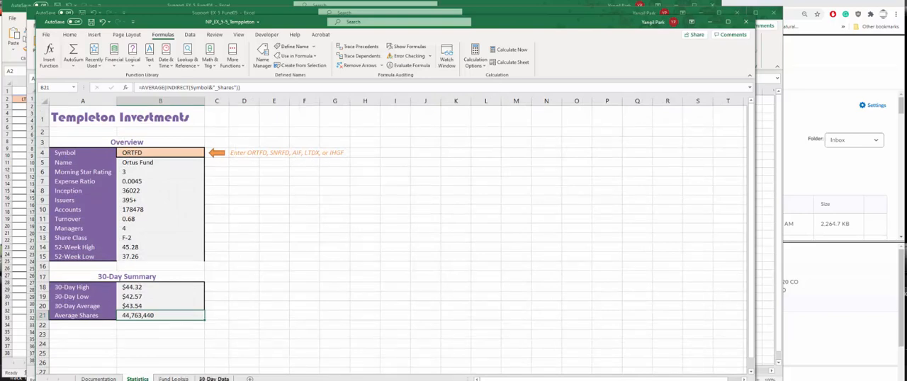
click(213, 378)
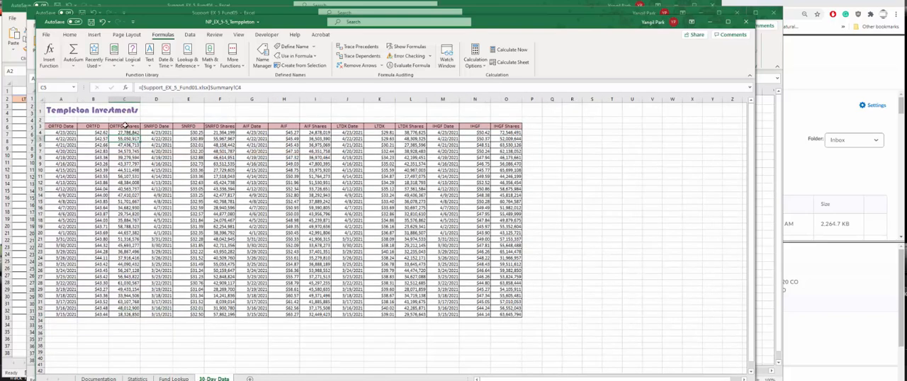
click(125, 100)
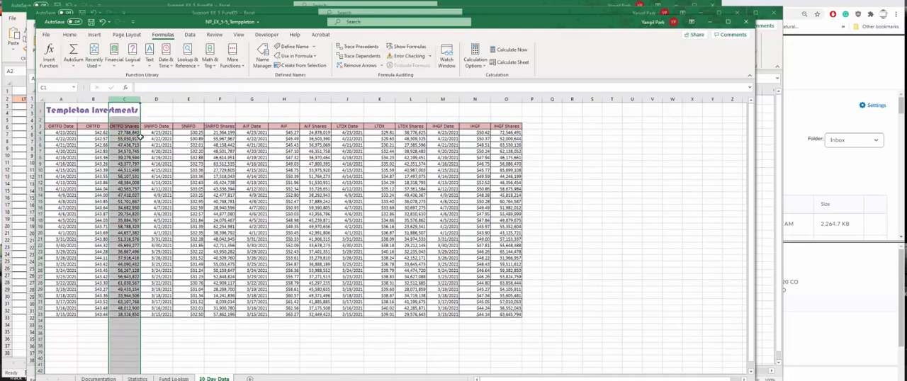
click(137, 379)
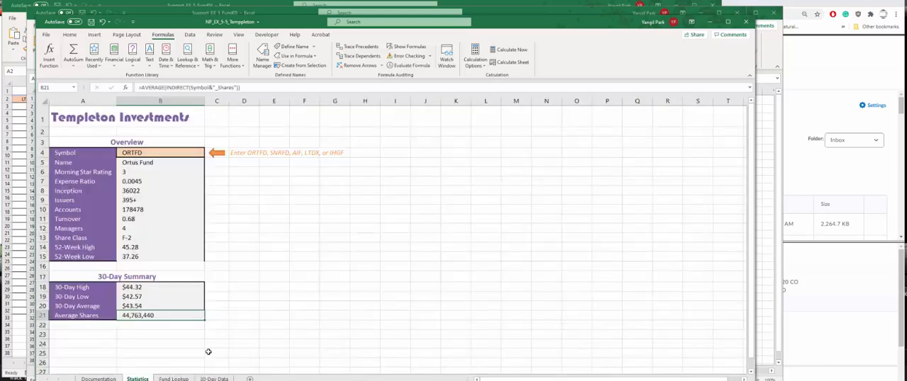
click(148, 298)
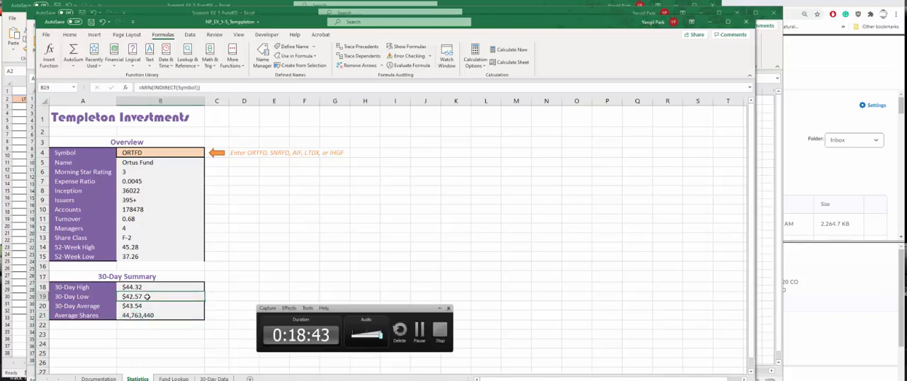
click(440, 309)
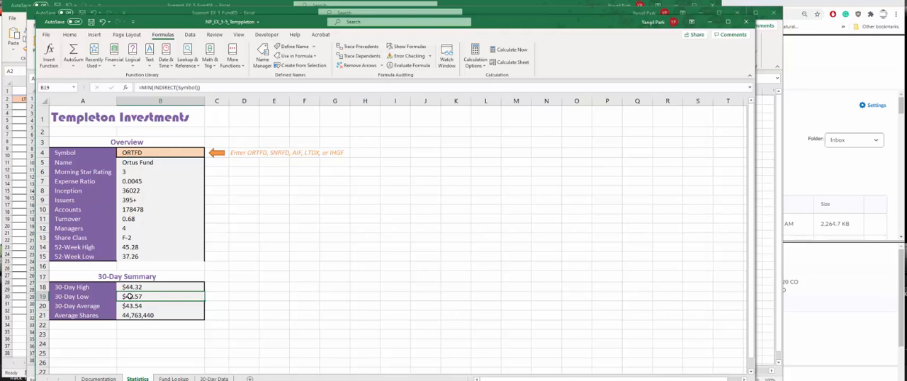
click(143, 152)
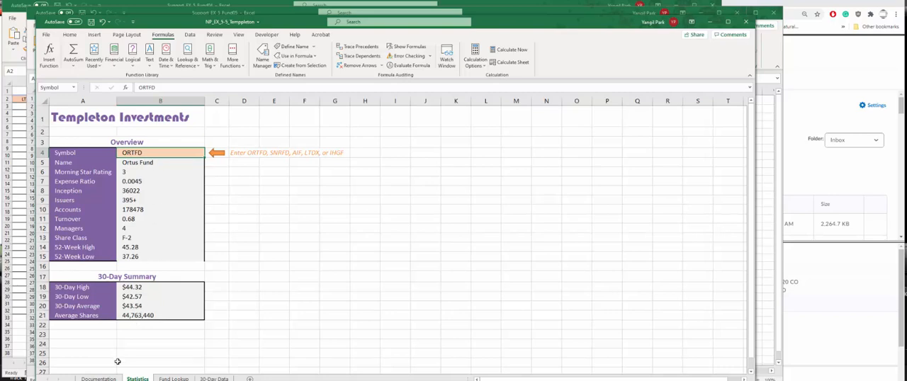
- Select A8 under Named Ranges on the Documentation sheet and review the workbook's defined names in the Name Manager
click(98, 378)
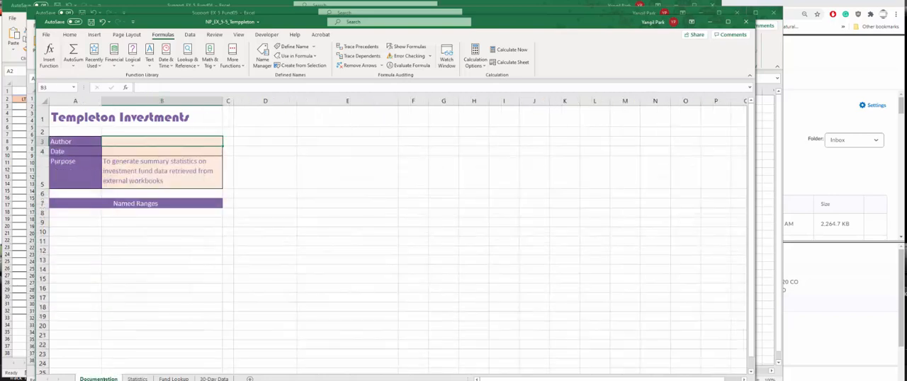
click(69, 214)
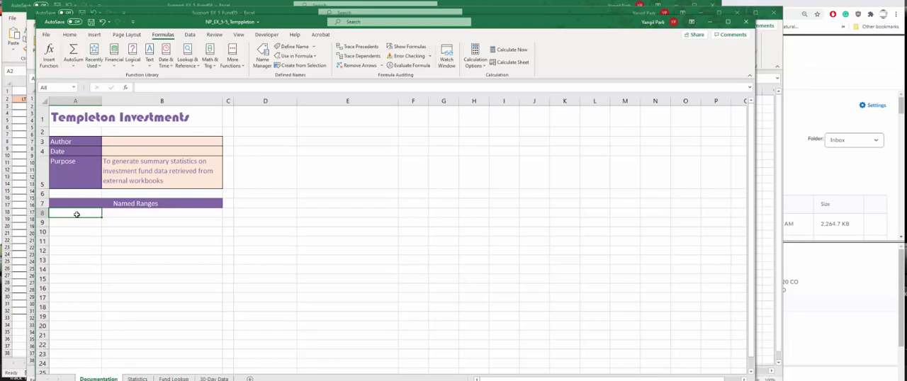
click(262, 56)
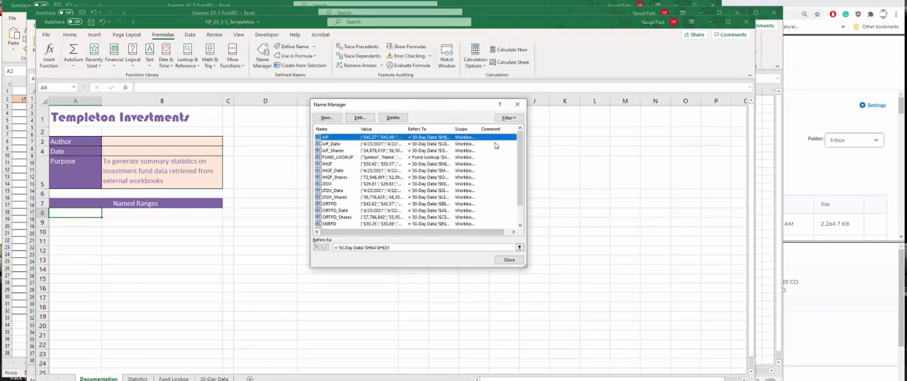
click(519, 217)
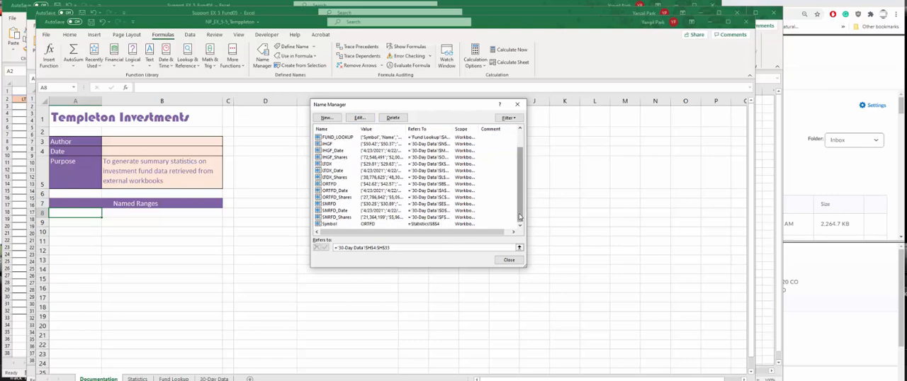
scroll(519, 217, up, 2)
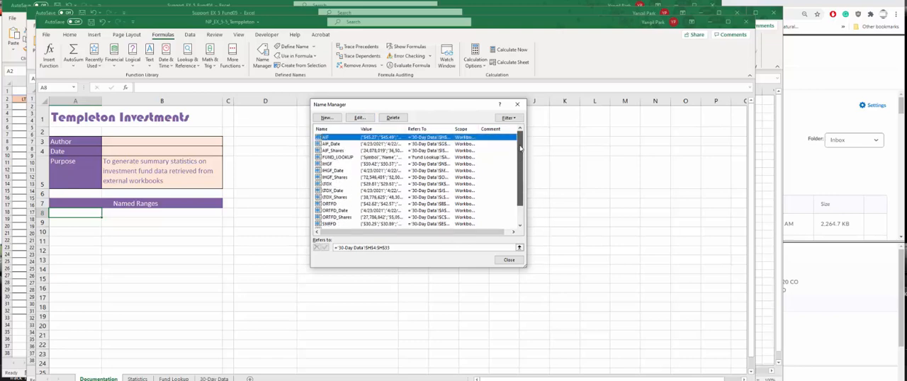
click(508, 259)
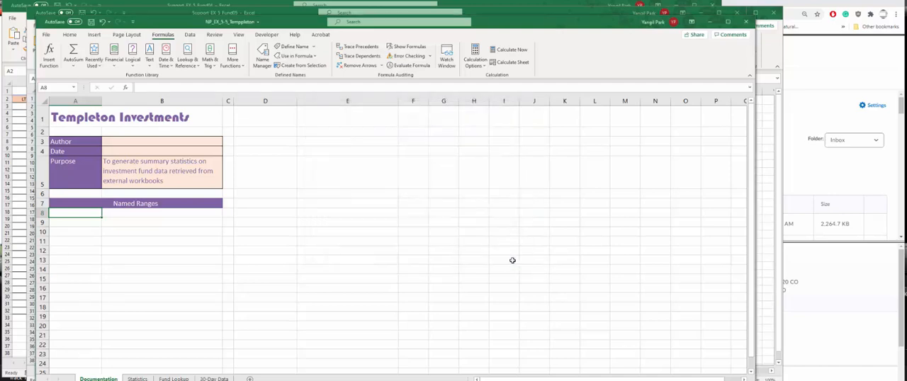
click(316, 57)
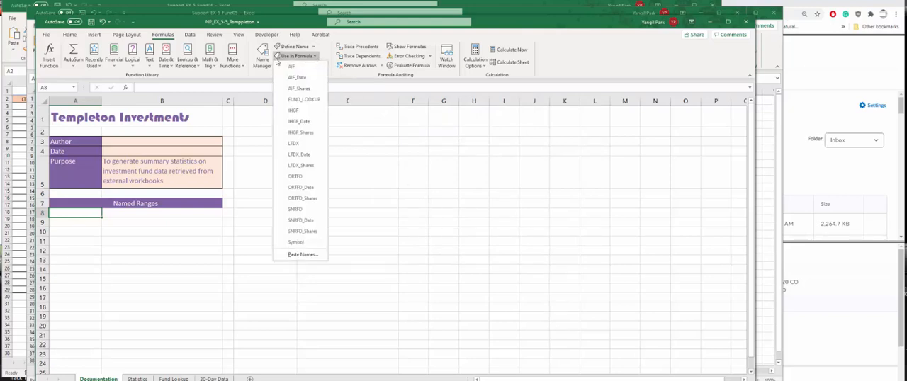
click(263, 62)
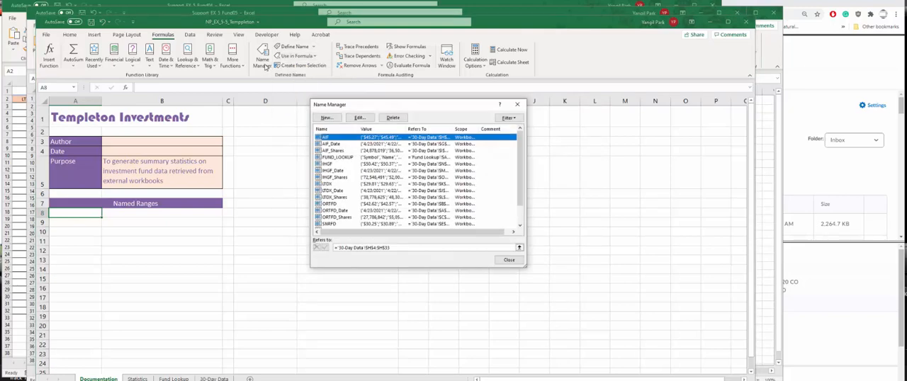
scroll(520, 223, down, 1)
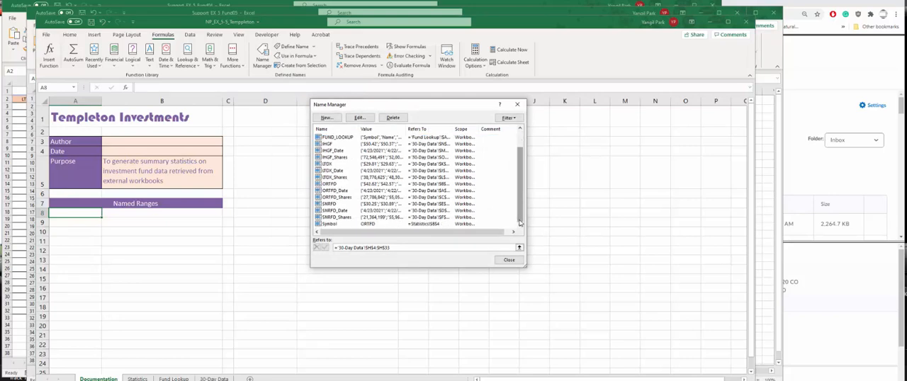
drag(520, 221, 518, 182)
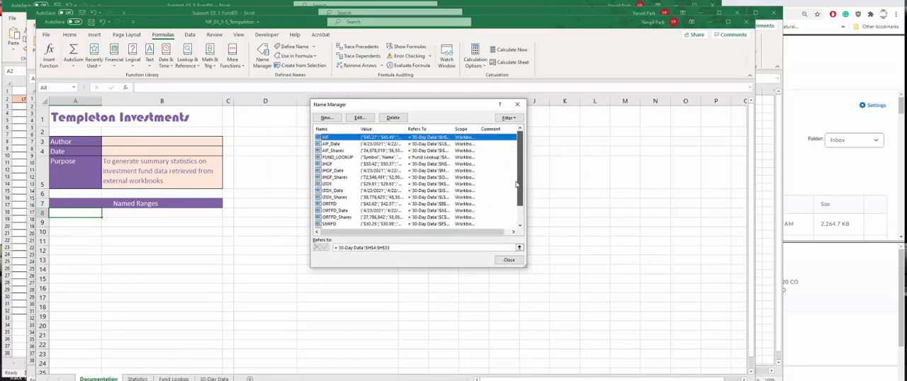
click(363, 119)
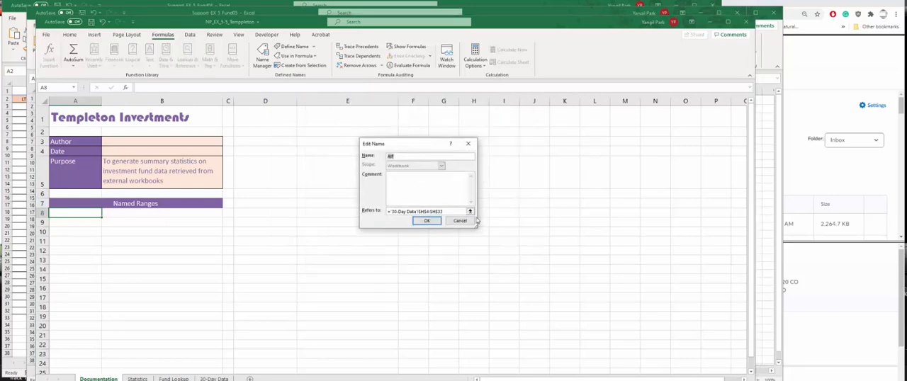
click(461, 220)
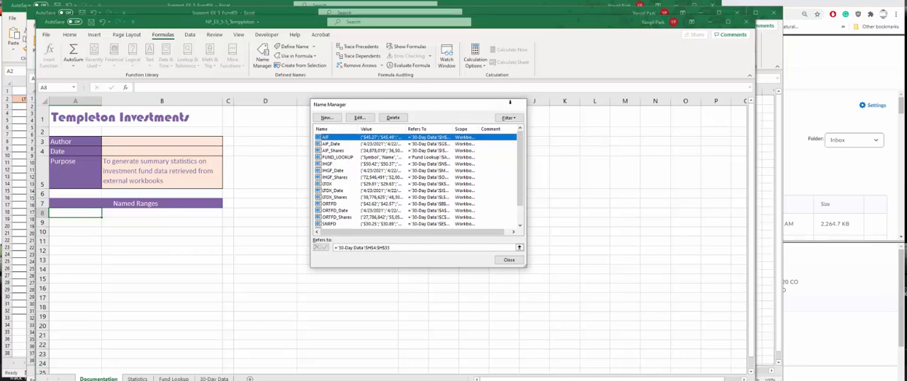
click(509, 101)
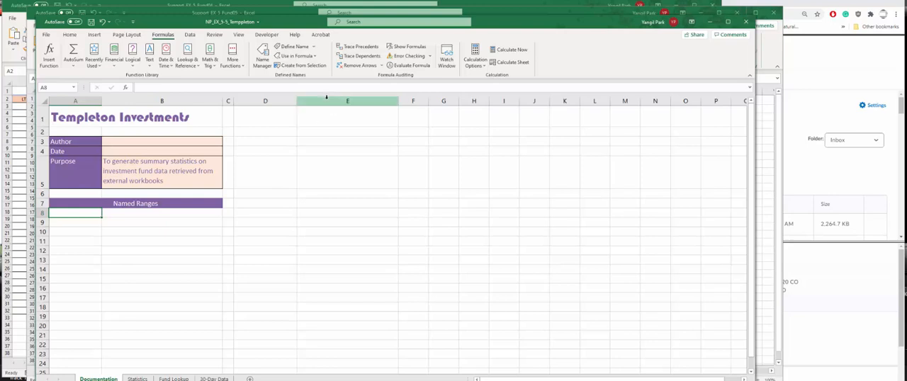
click(316, 56)
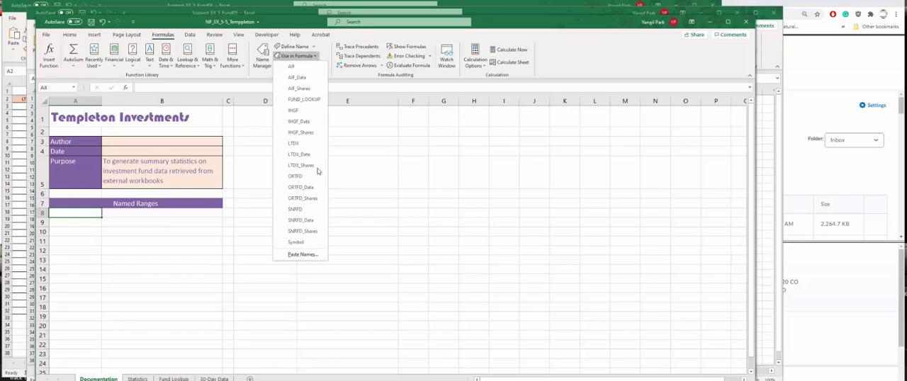
click(303, 256)
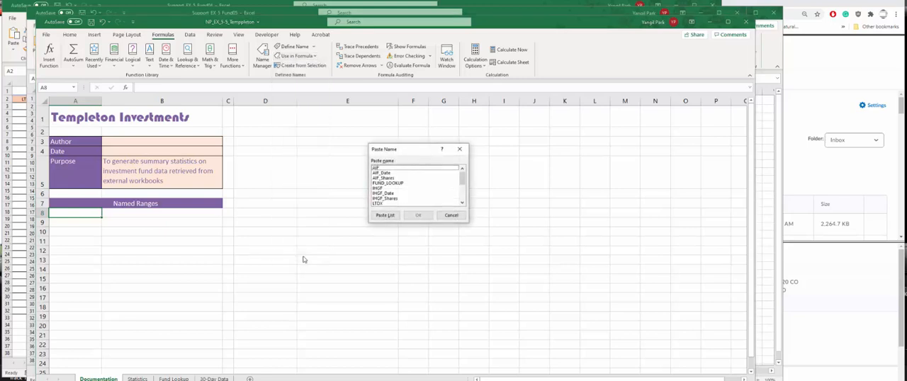
click(448, 216)
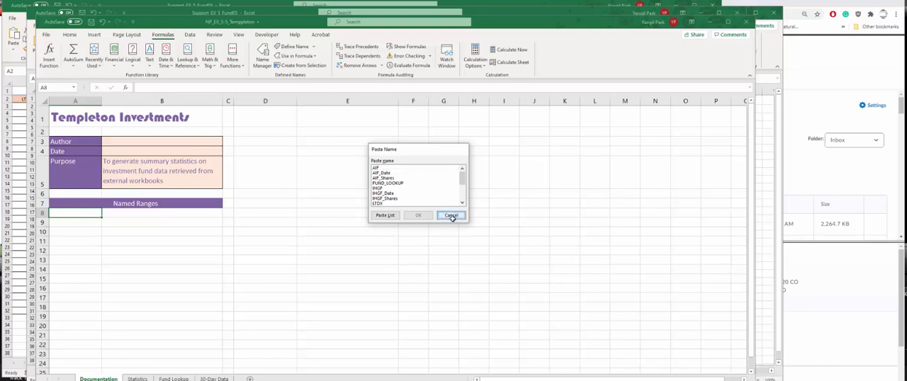